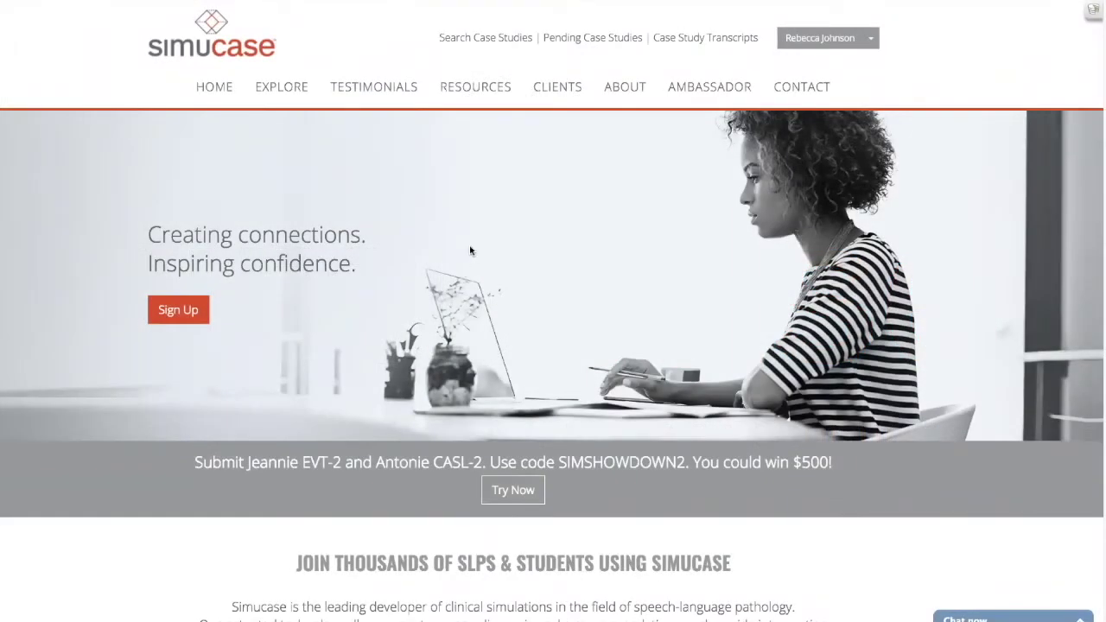
Go to the Clinical Simulation Case Studies search page listing all 47 cases
left_click(488, 42)
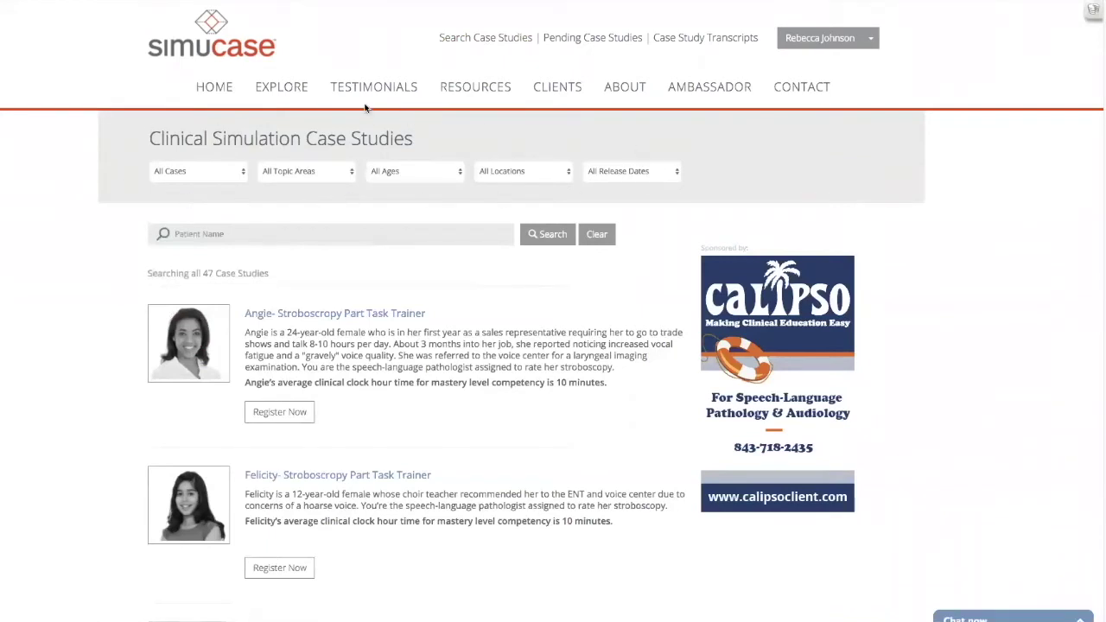
Search for patient name 'Kelly' and start the Kelly- Assessment case
left_click(212, 235)
type("Kelly")
left_click(546, 239)
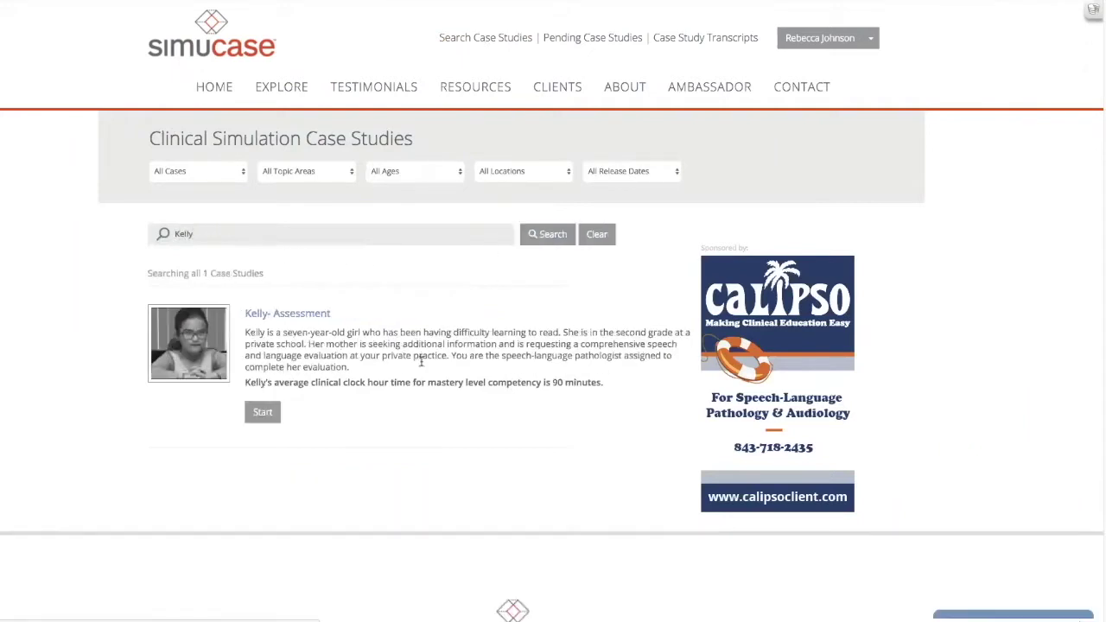
left_click(263, 413)
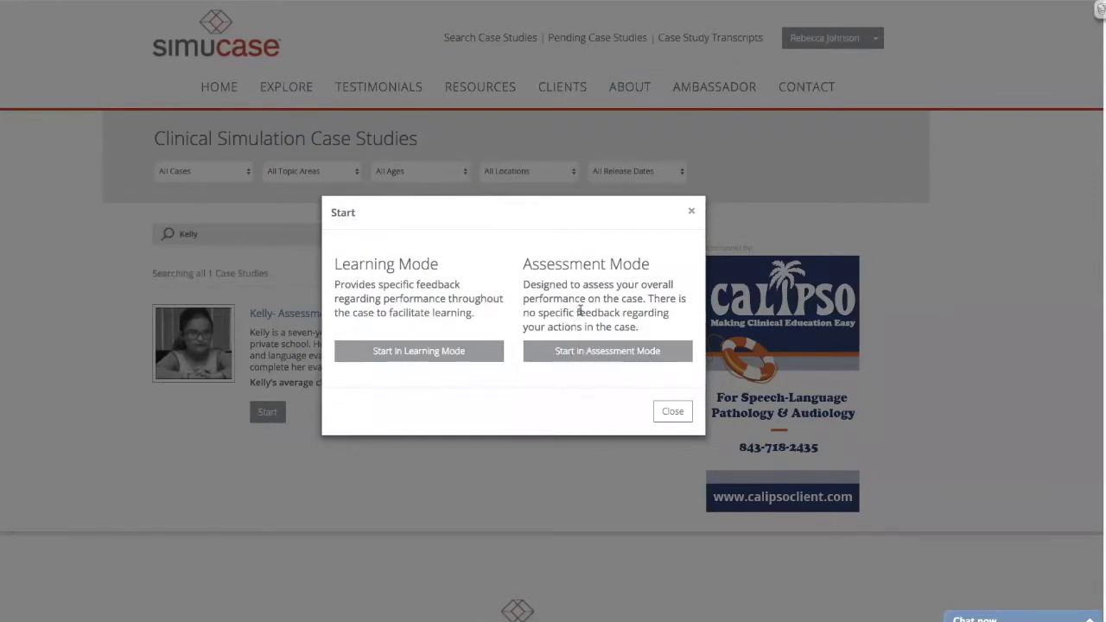
Start Kelly's case in Learning Mode with the clipboard shown, and begin the case study
left_click(420, 352)
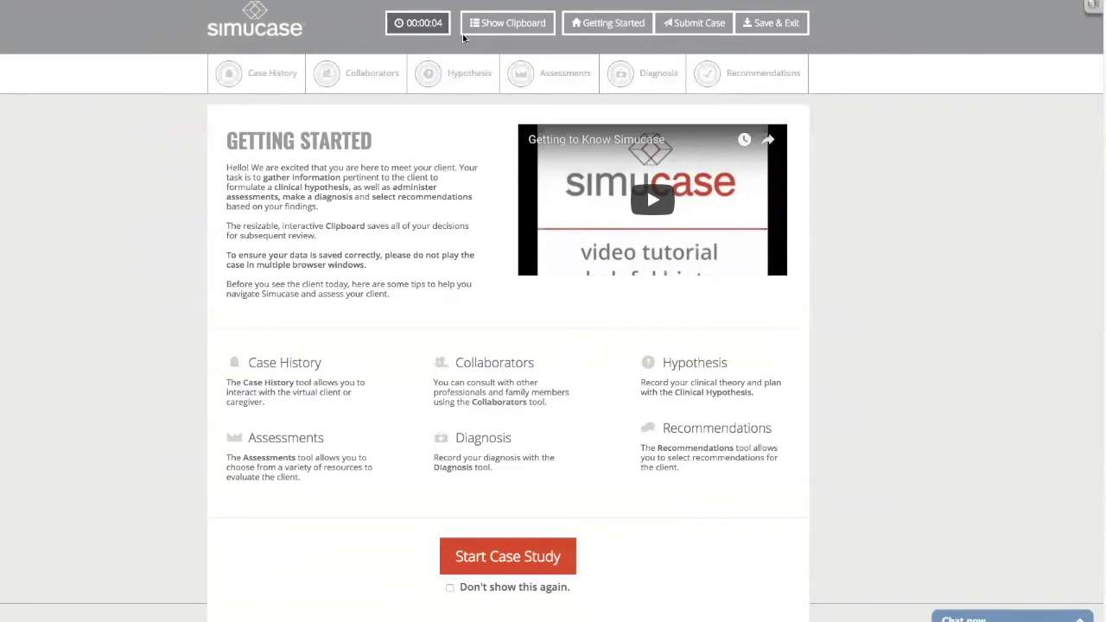
left_click(491, 27)
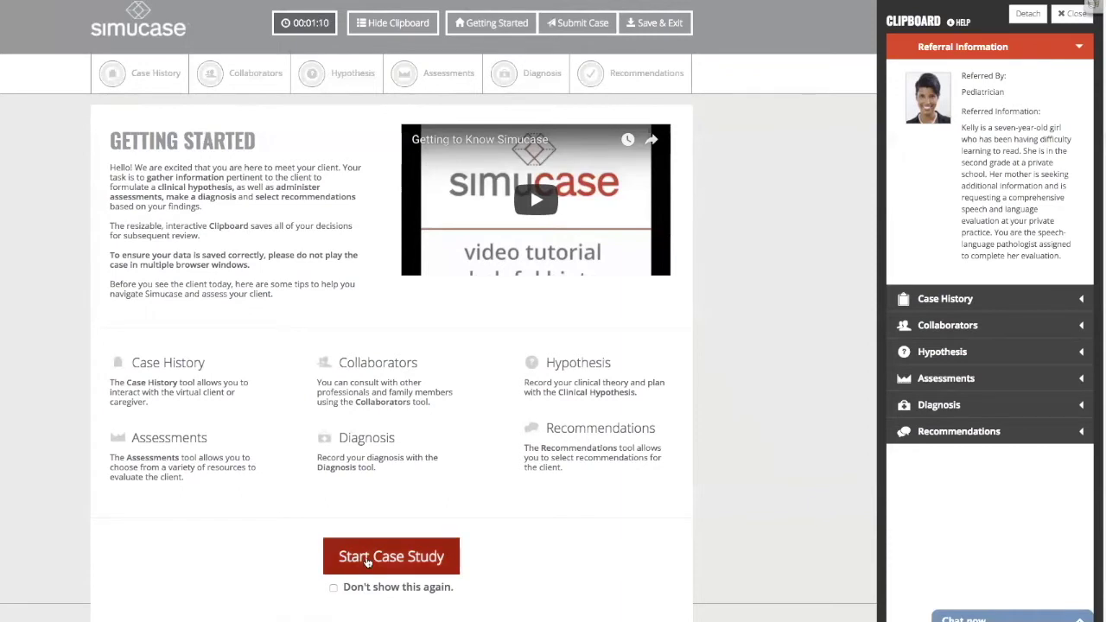
left_click(367, 560)
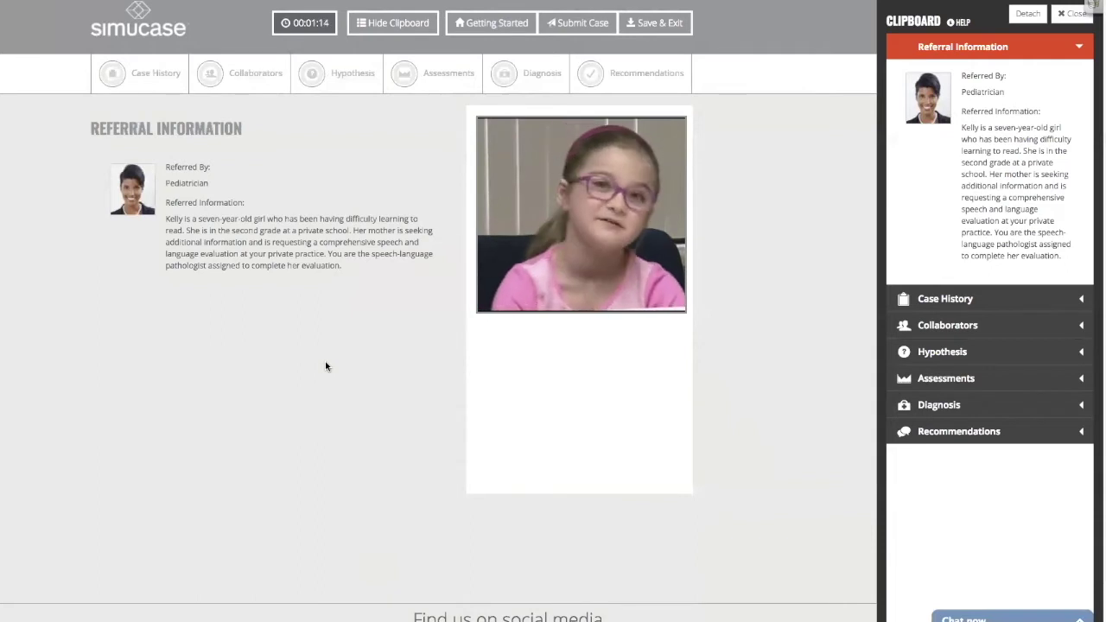
Open Kelly's Case History interview with the conference call with her mom
left_click(151, 78)
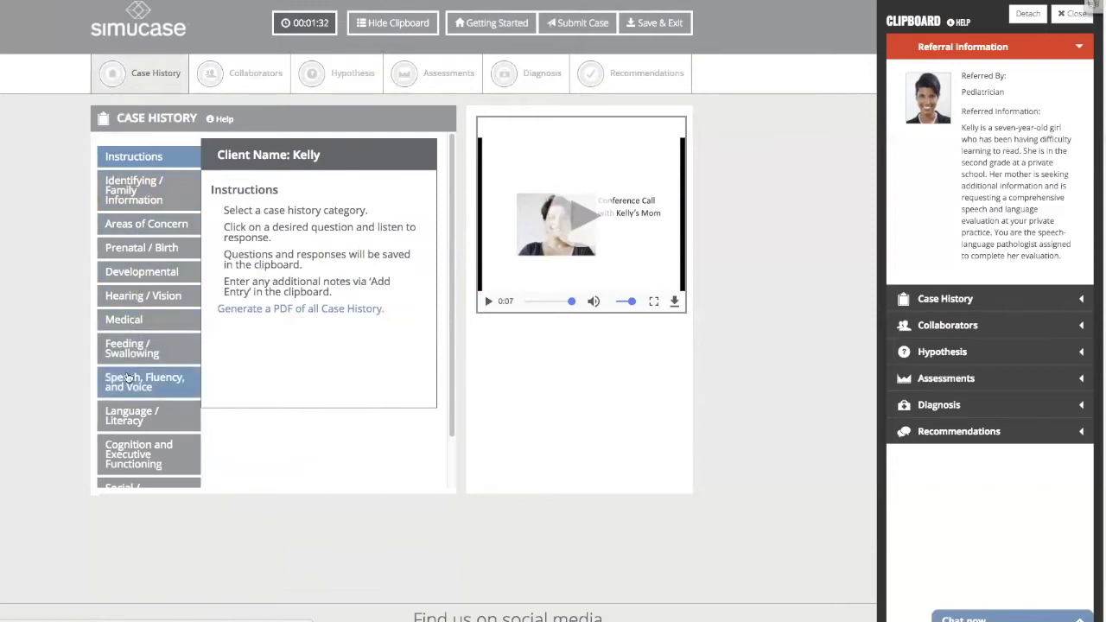
Ask Kelly's mom about Kelly's grade and family history of reading delays
left_click(131, 202)
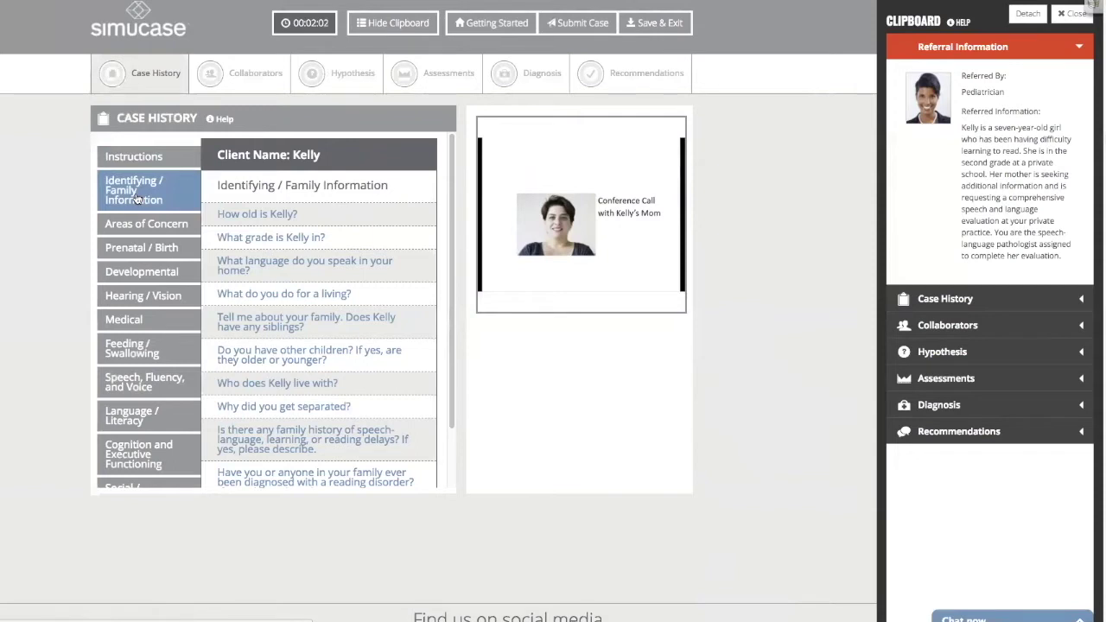
left_click(262, 237)
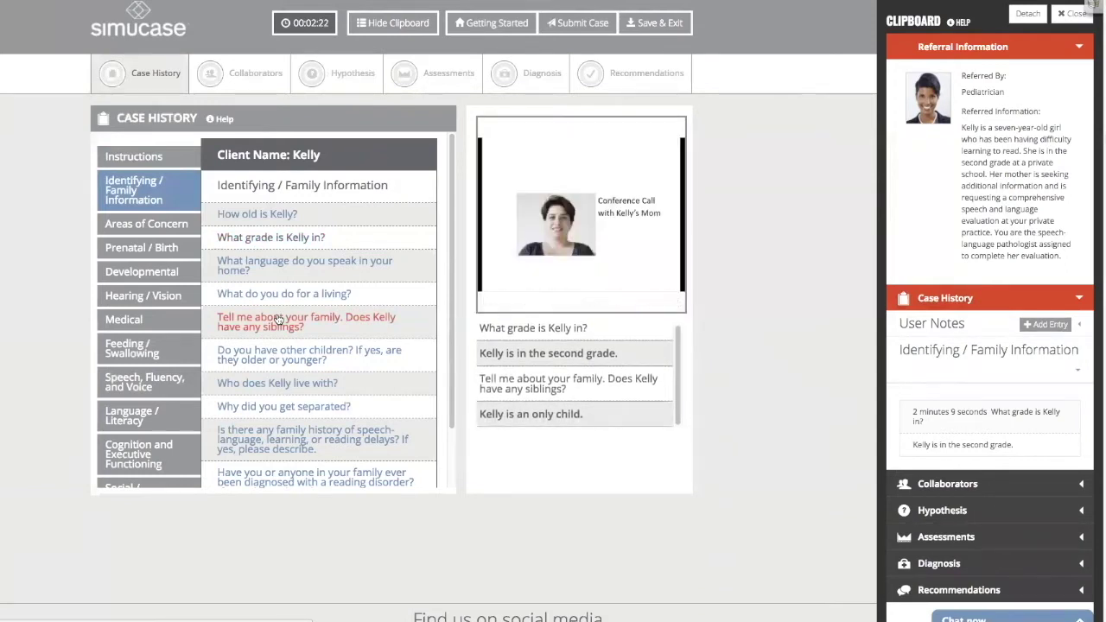
left_click(350, 441)
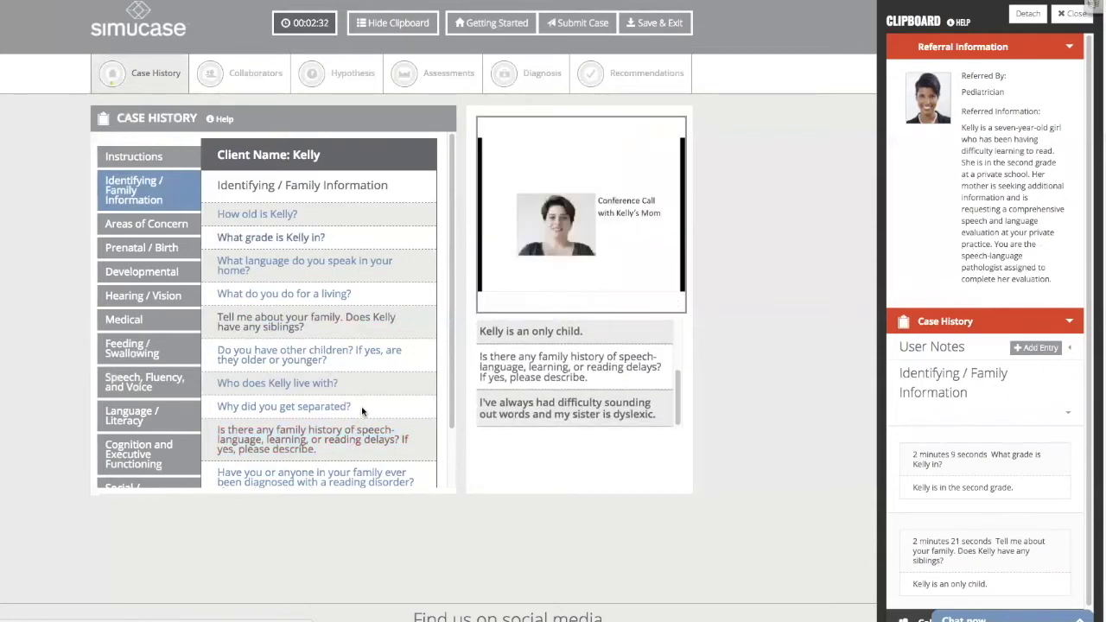
scroll(371, 394, "down", 2)
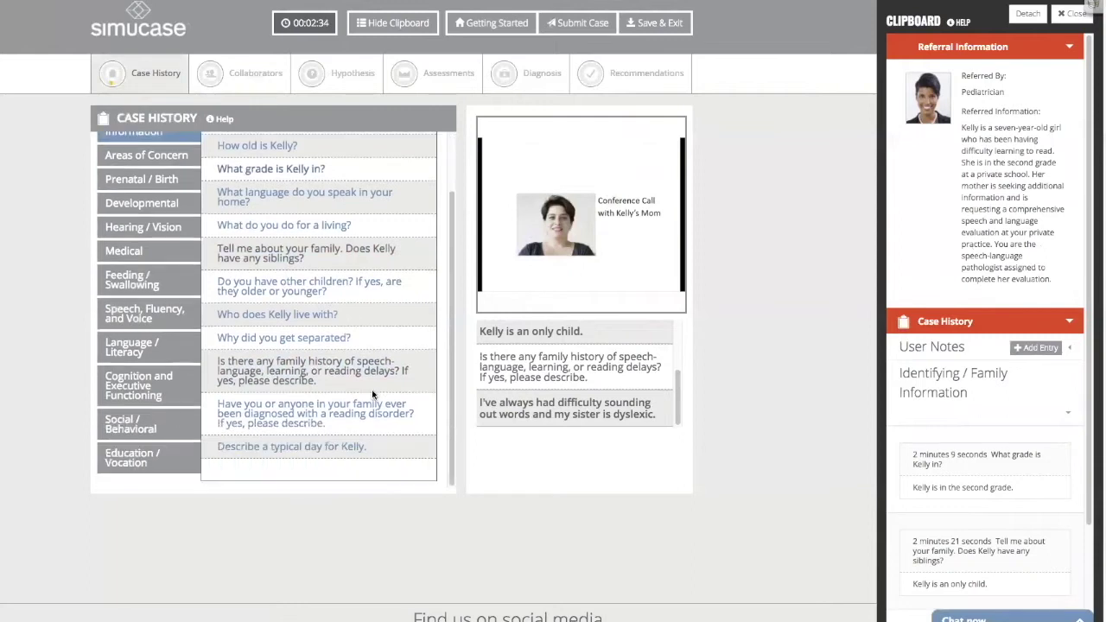
left_click(141, 161)
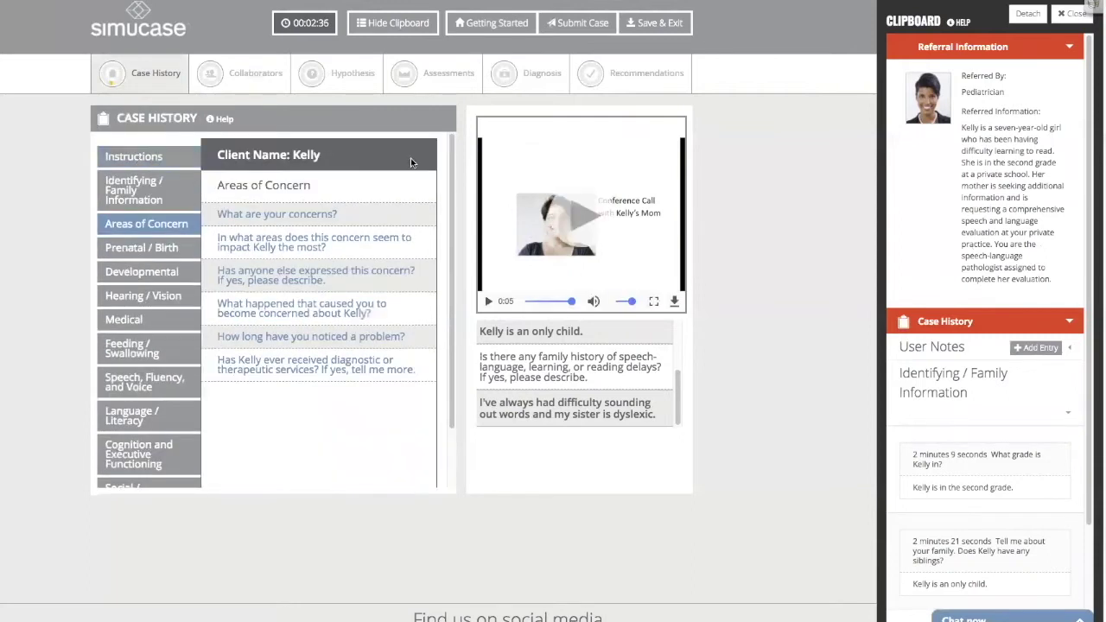
Ask about the mother's concerns, where they affect Kelly, others' concern and prior services
left_click(300, 215)
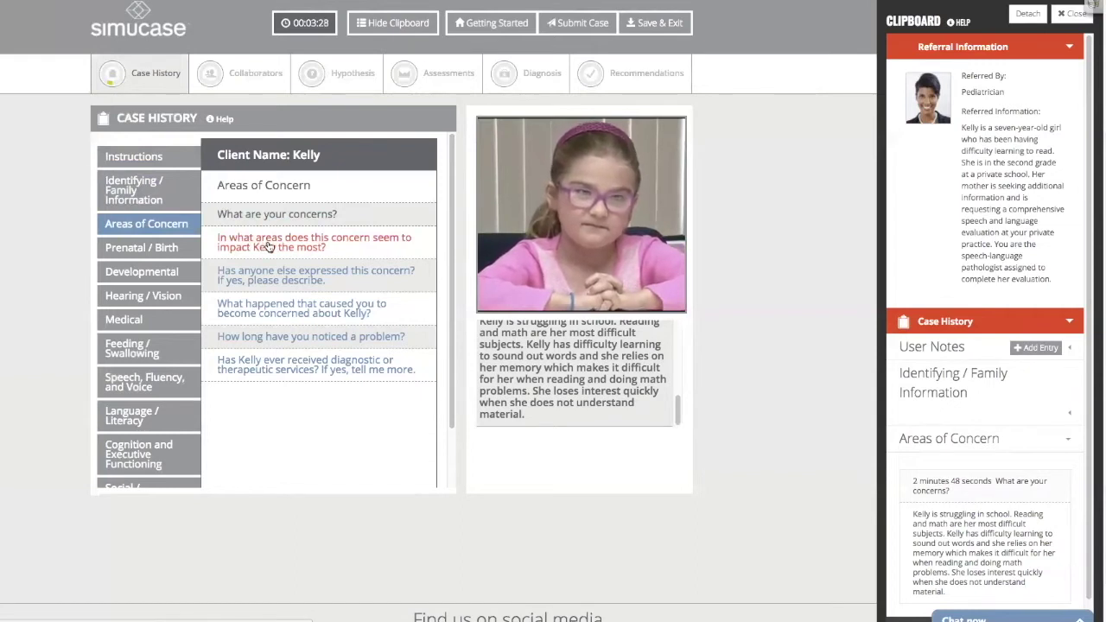
left_click(269, 247)
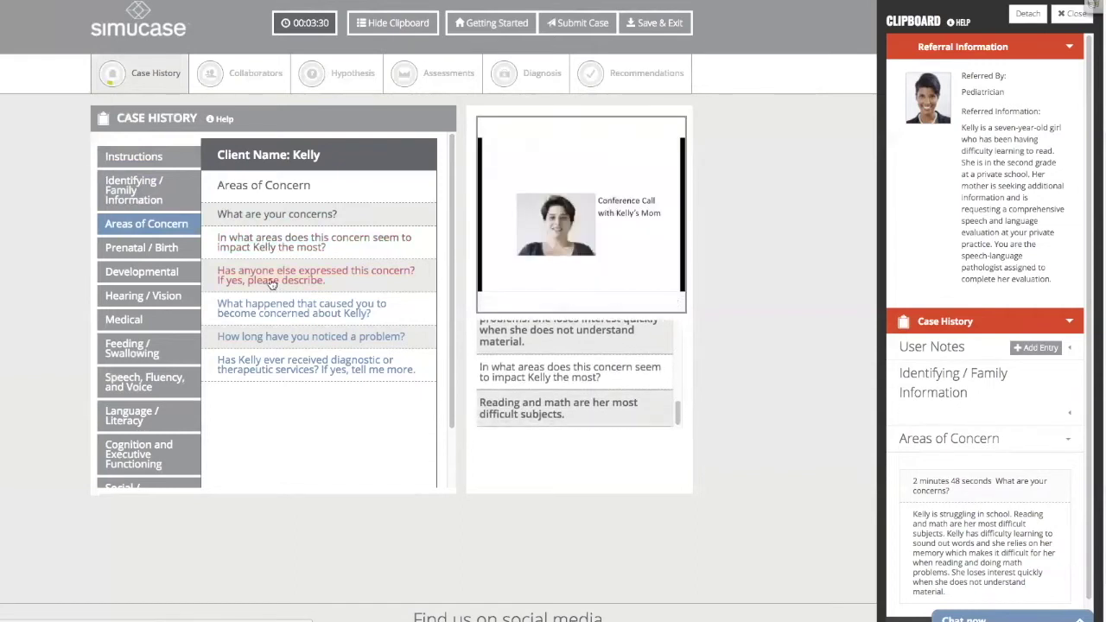
left_click(272, 285)
left_click(291, 369)
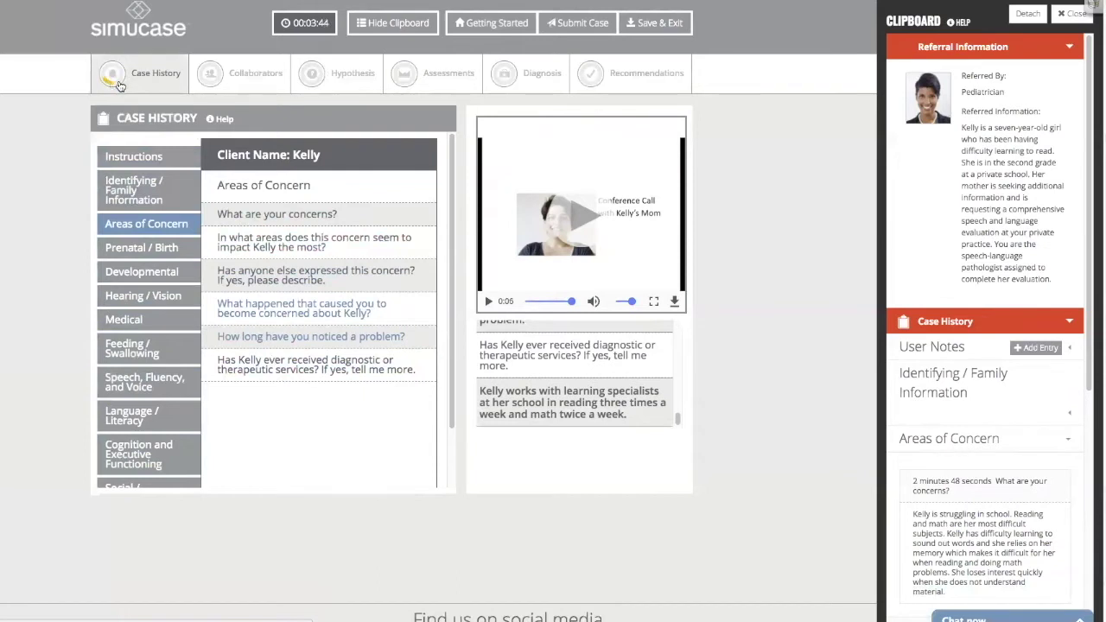
left_click(143, 249)
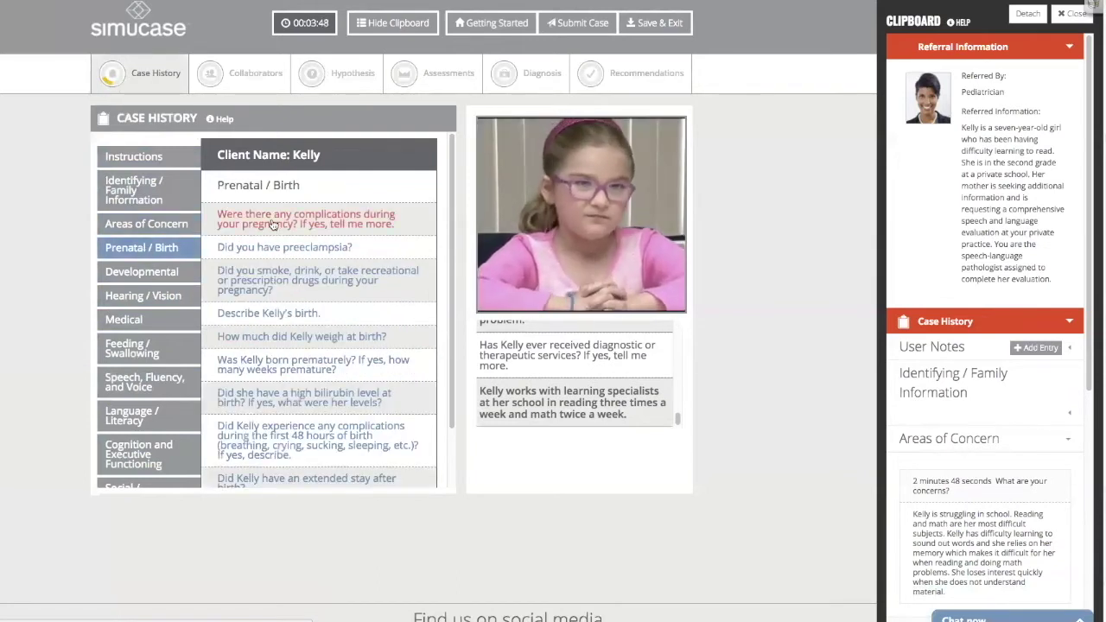
Ask about pregnancy complications, developmental milestones, and ear infections or hearing problems
left_click(272, 225)
left_click(144, 272)
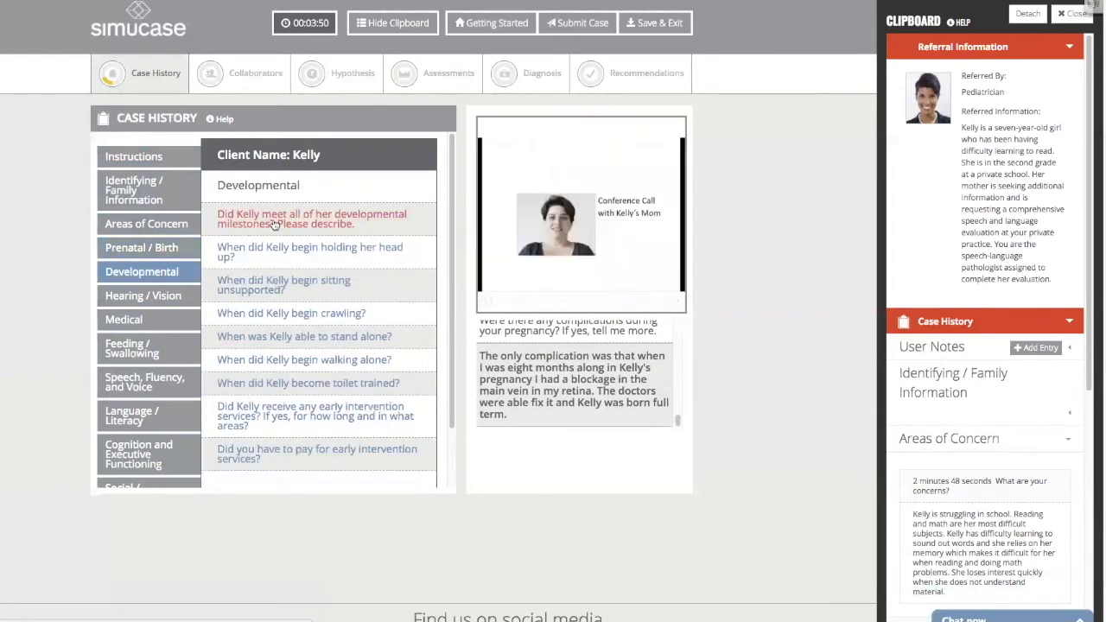
left_click(281, 223)
left_click(136, 298)
left_click(305, 221)
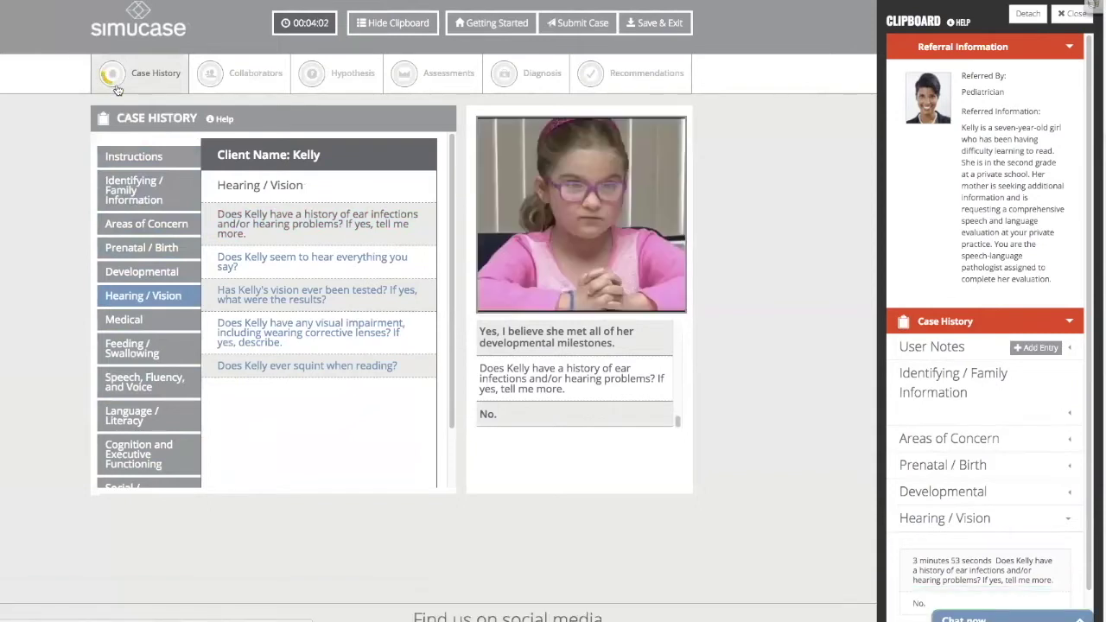
left_click(162, 194)
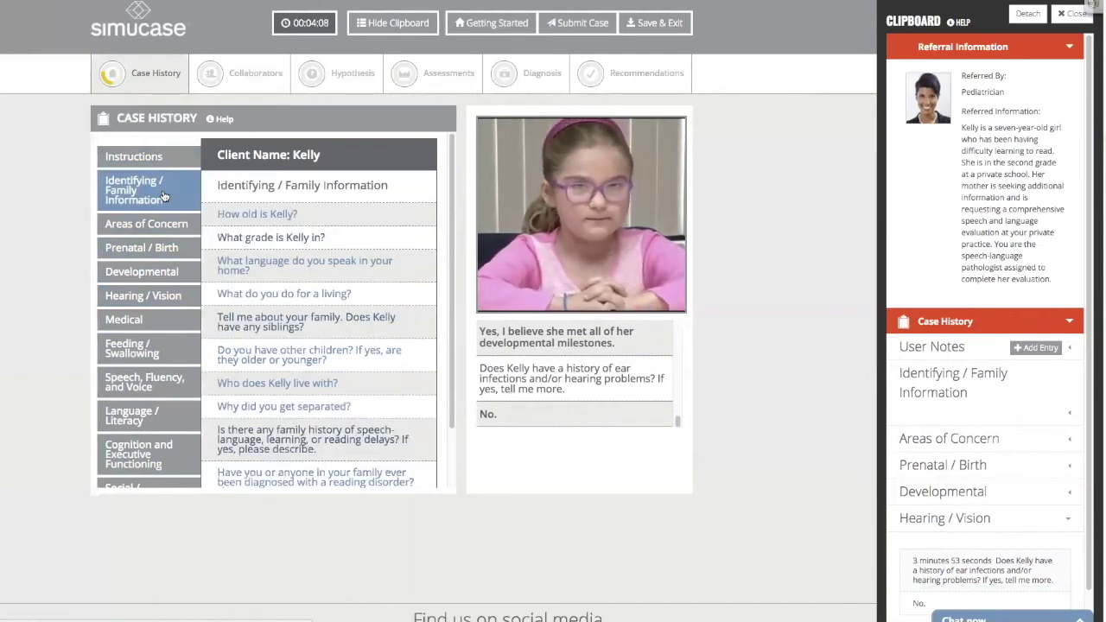
Ask why the parents separated and about family reading delays and diagnosed reading disorders
left_click(332, 412)
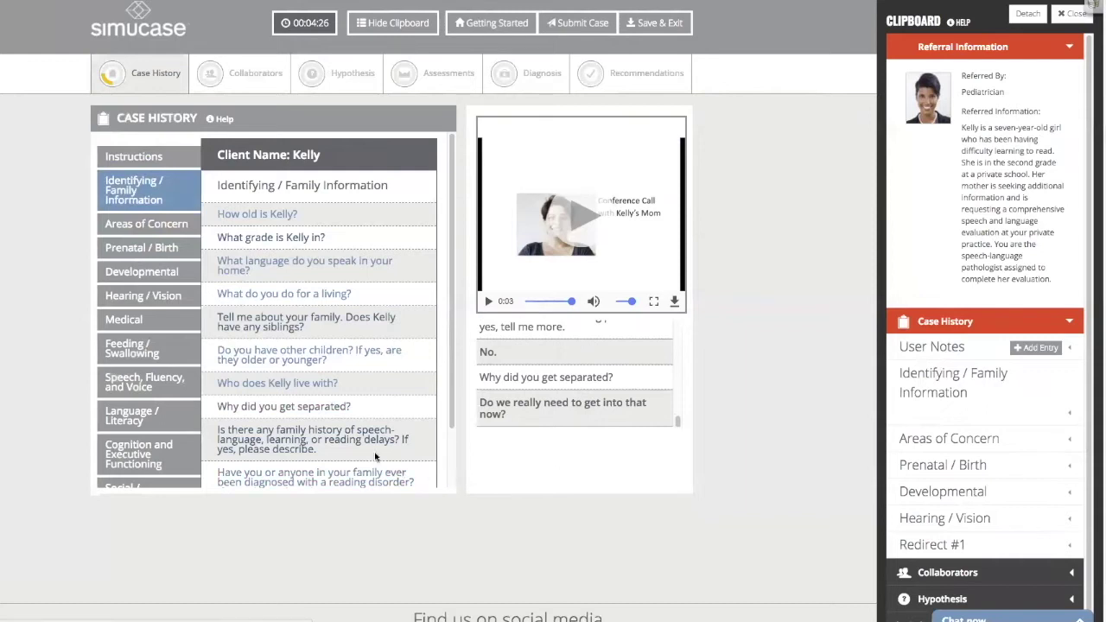
left_click(287, 442)
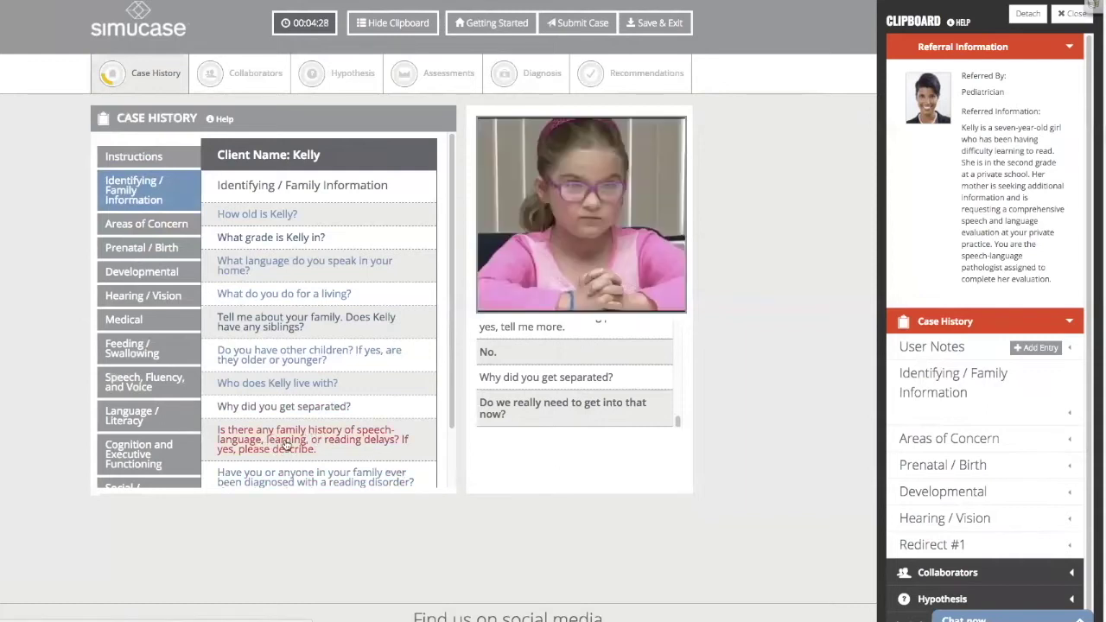
scroll(335, 444, "down", 1)
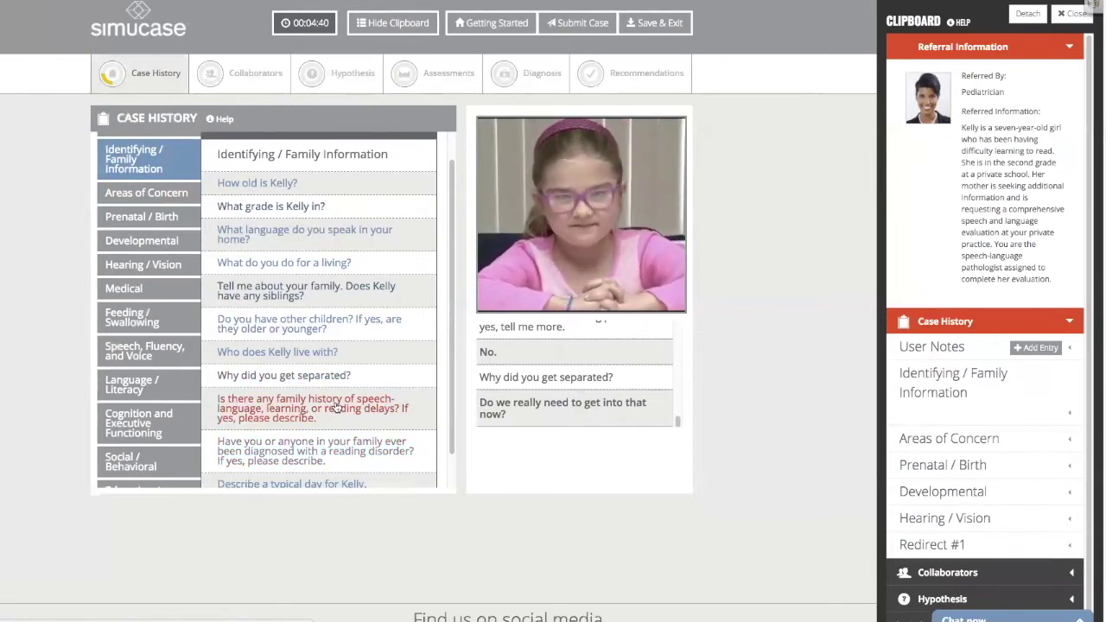
left_click(348, 452)
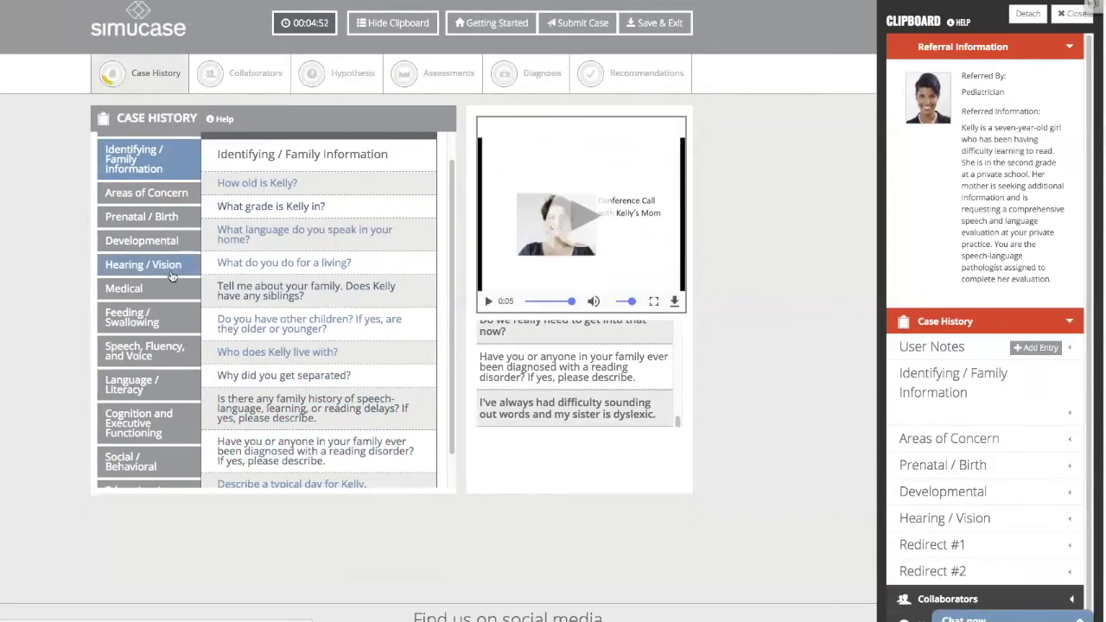
Ask the Language / Literacy question about Kelly's type token ratio
left_click(158, 386)
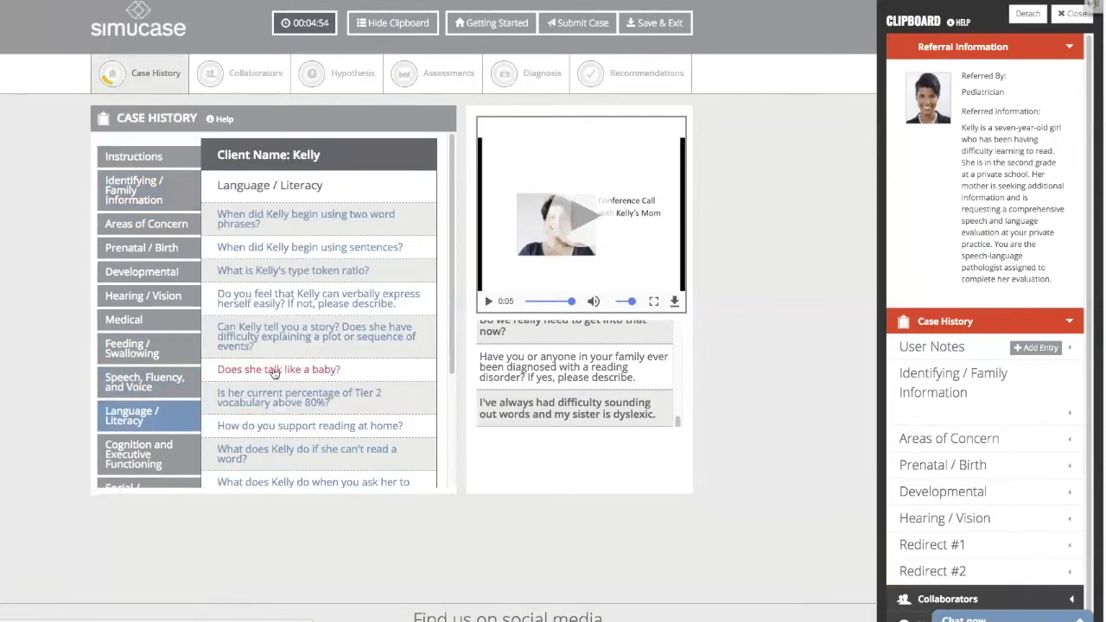
left_click(350, 270)
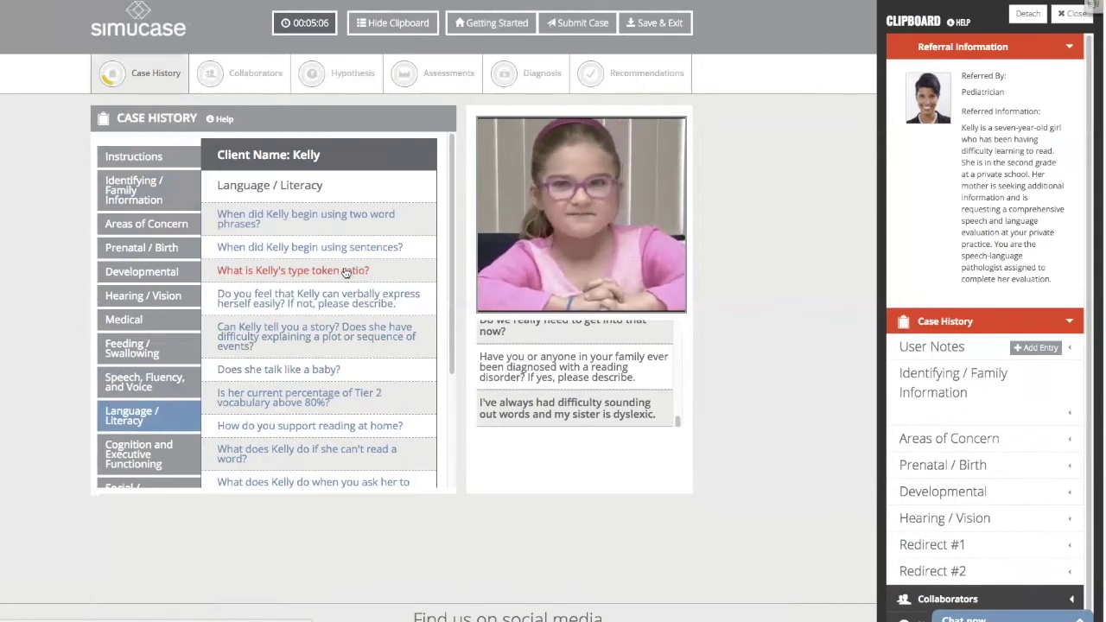
left_click(345, 273)
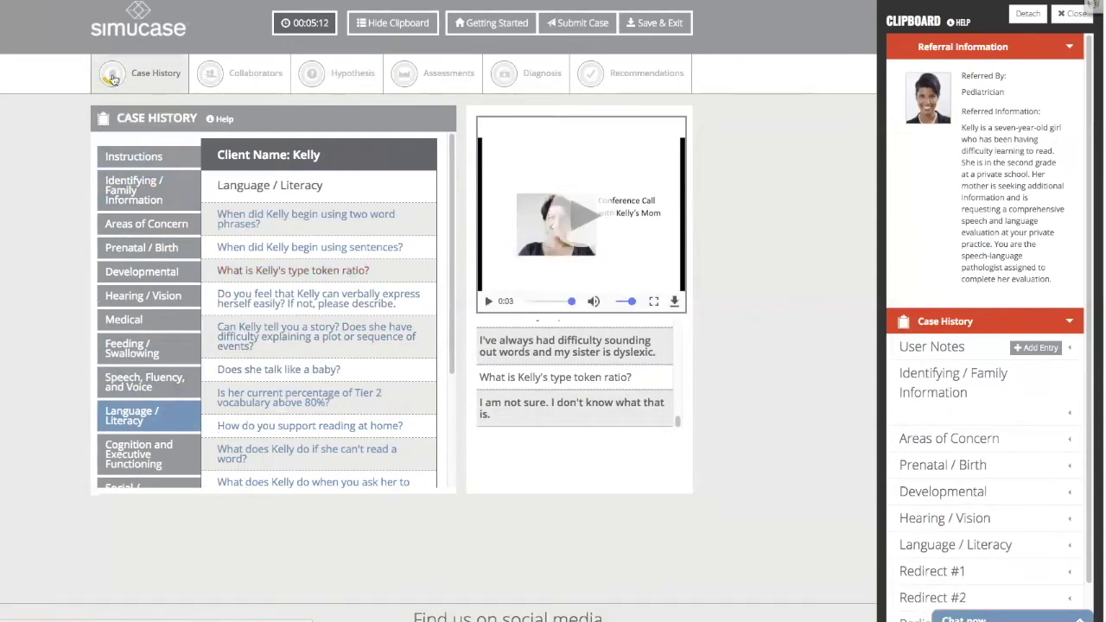
scroll(989, 423, "down", 1)
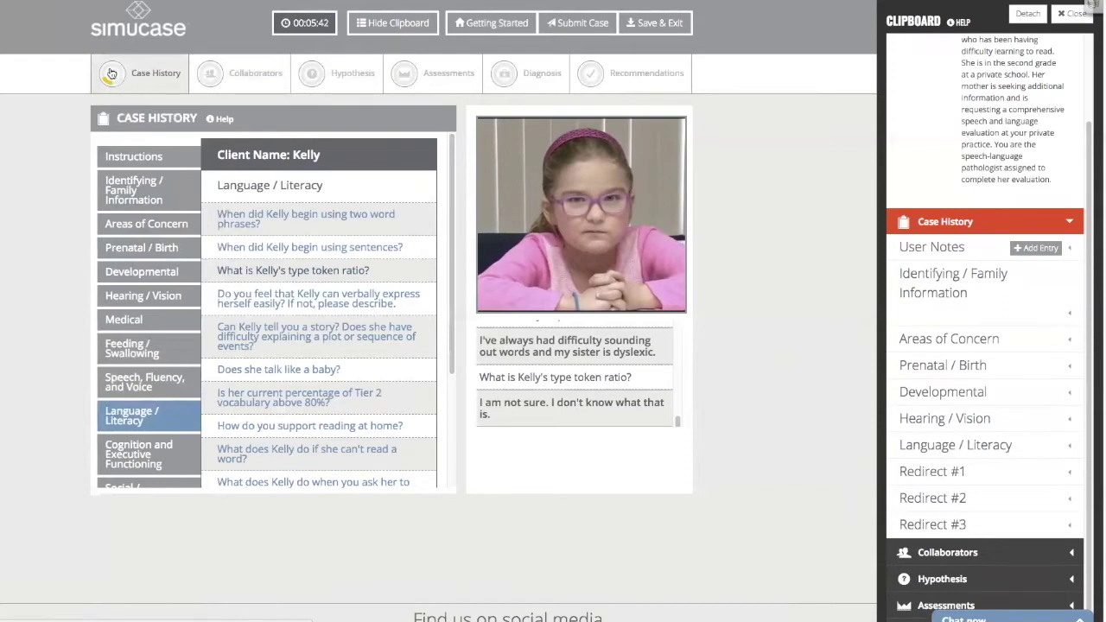
left_click(216, 81)
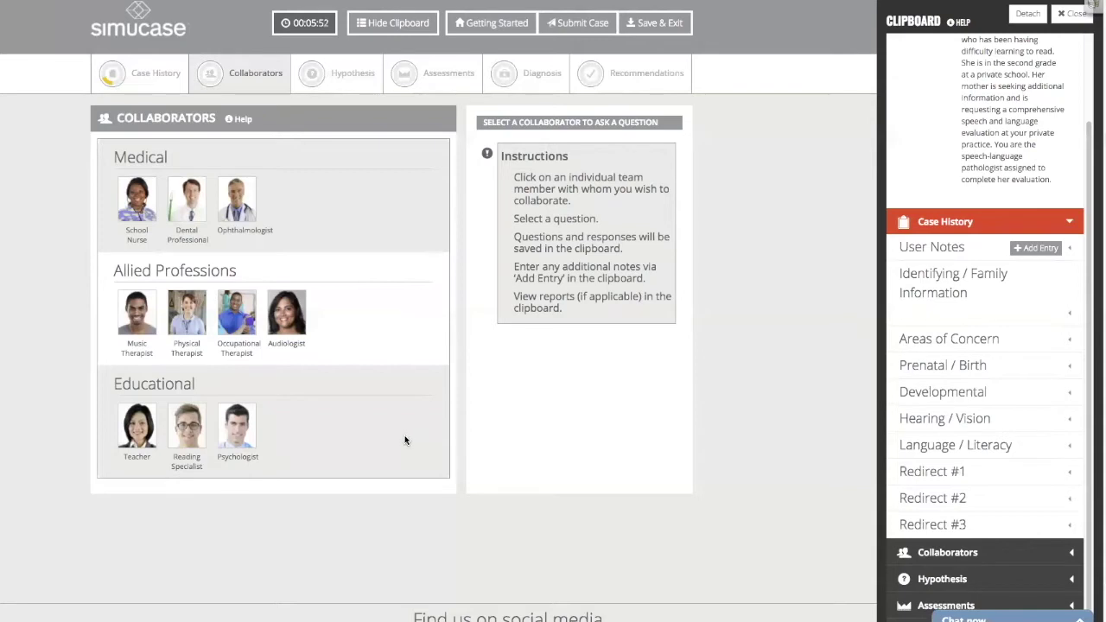
Contact the Educational psychologist, who sends Kelly's diagnostic report to the clipboard
left_click(238, 432)
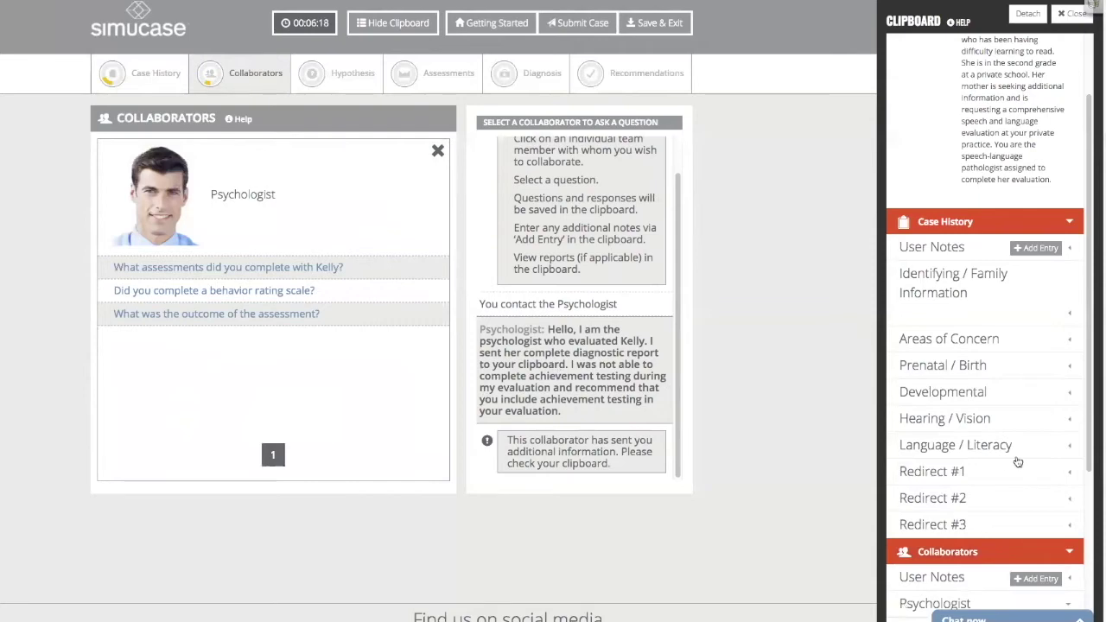
Scroll the clipboard to the Psychologist reply and its attached Kelly Psychologist Evaluation Report
scroll(1025, 420, "down", 5)
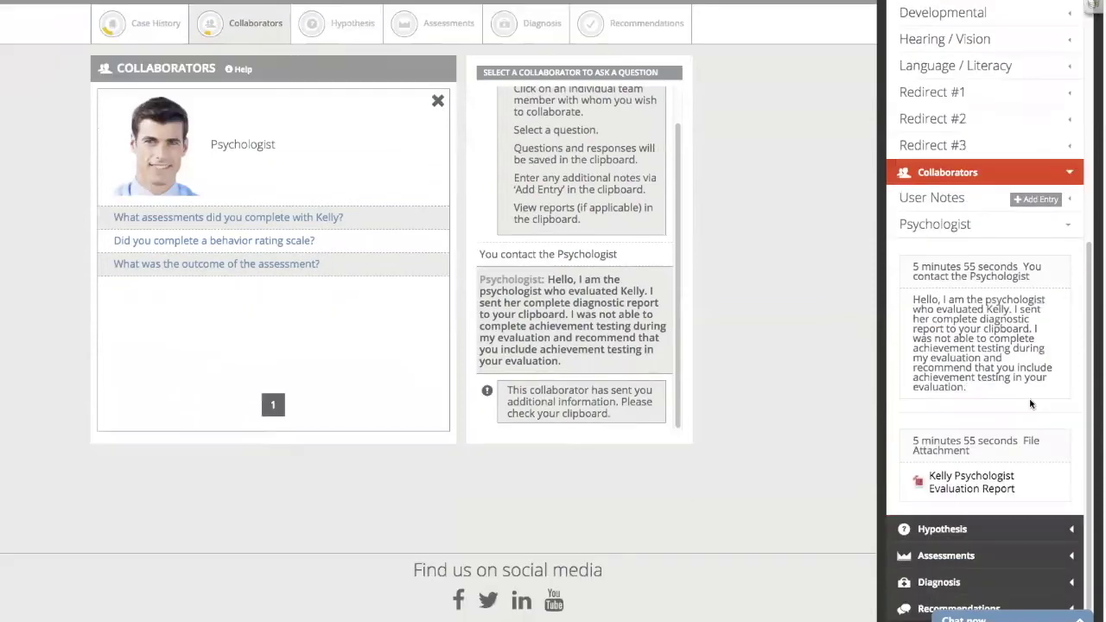
left_click(974, 481)
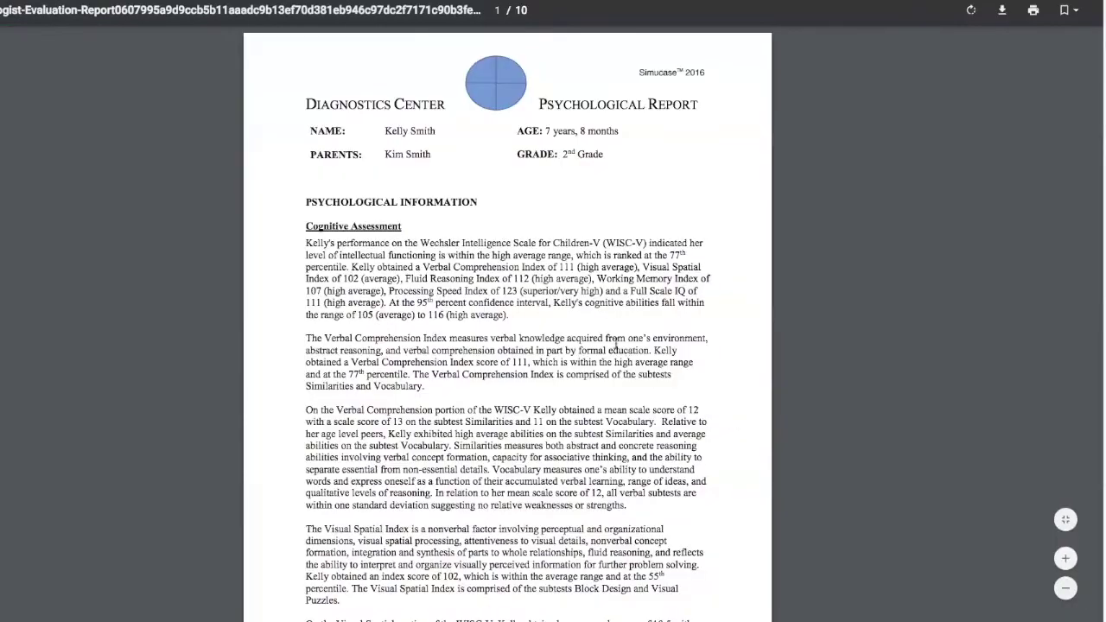
scroll(526, 535, "down", 5)
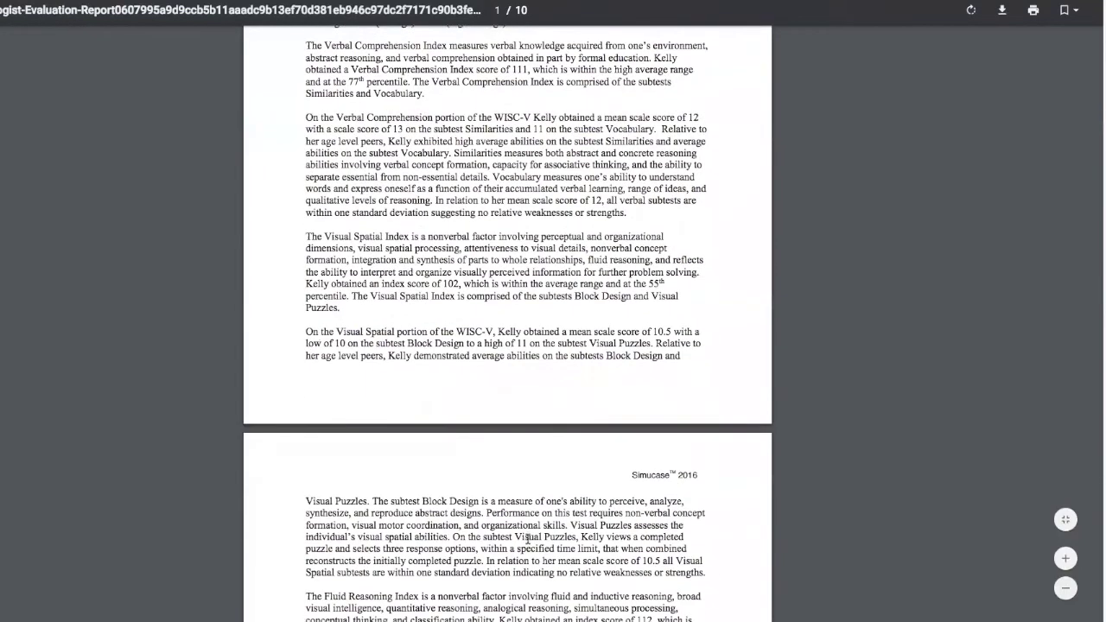
scroll(527, 538, "up", 5)
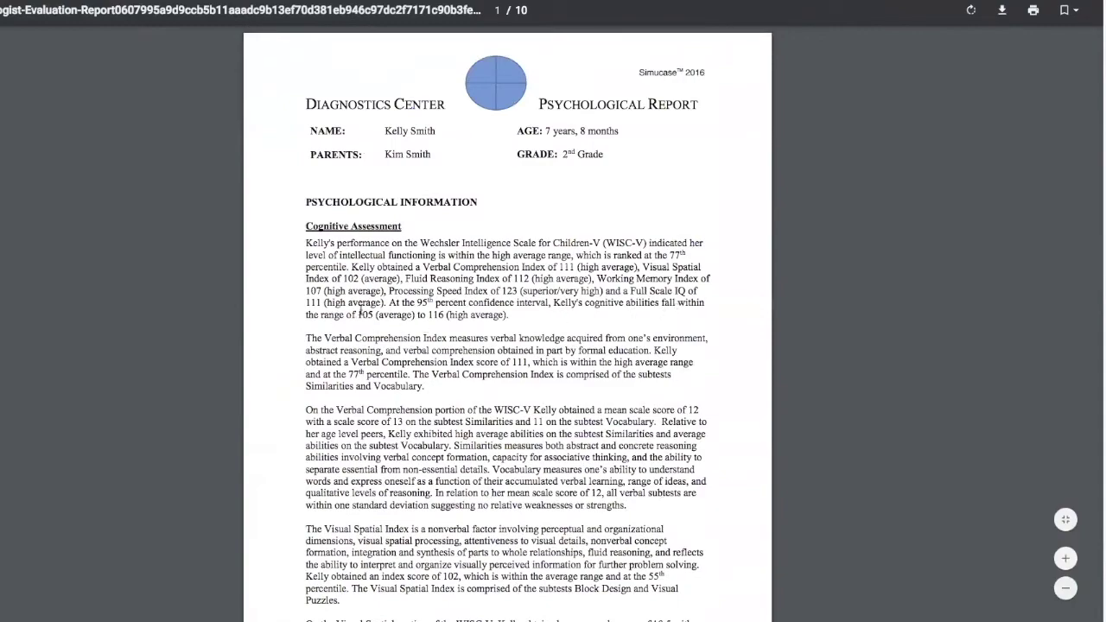
scroll(549, 436, "down", 6)
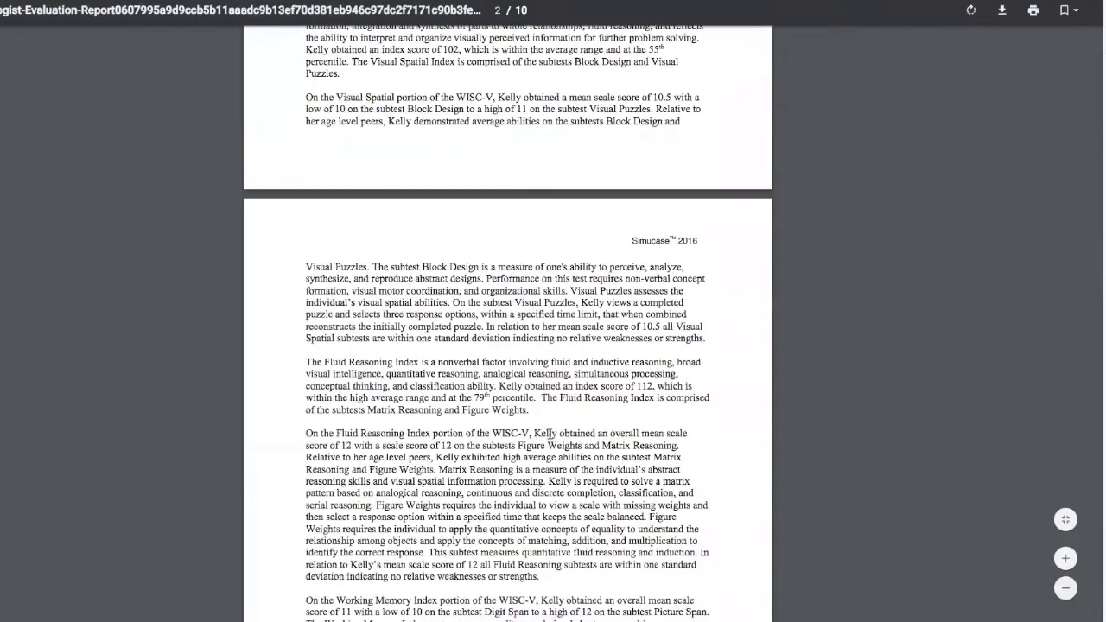
scroll(545, 431, "down", 10)
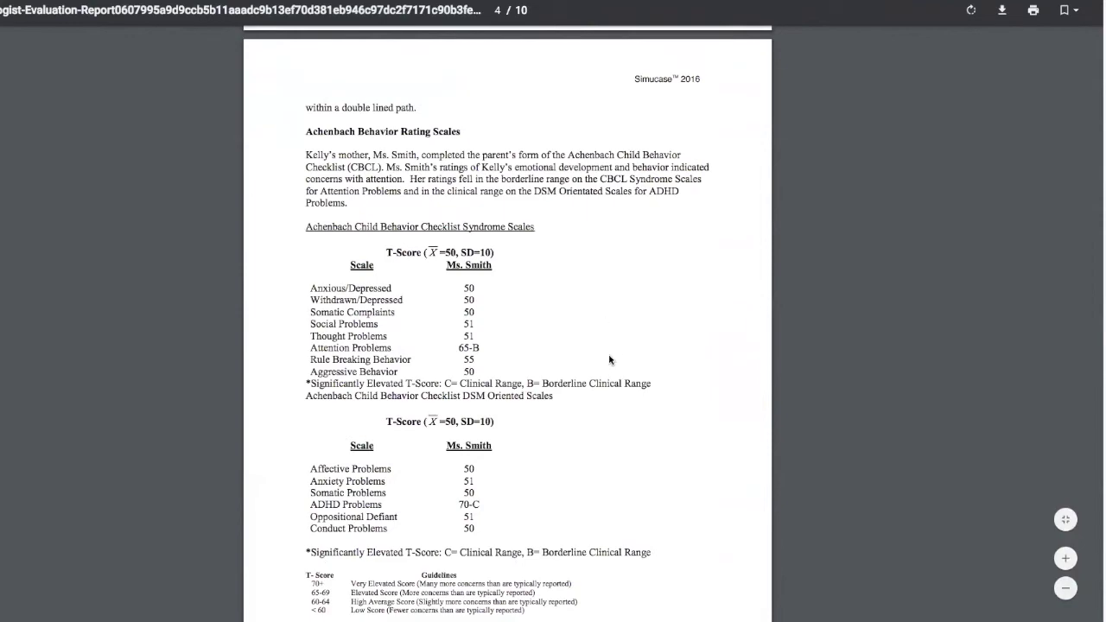
scroll(606, 356, "up", 10)
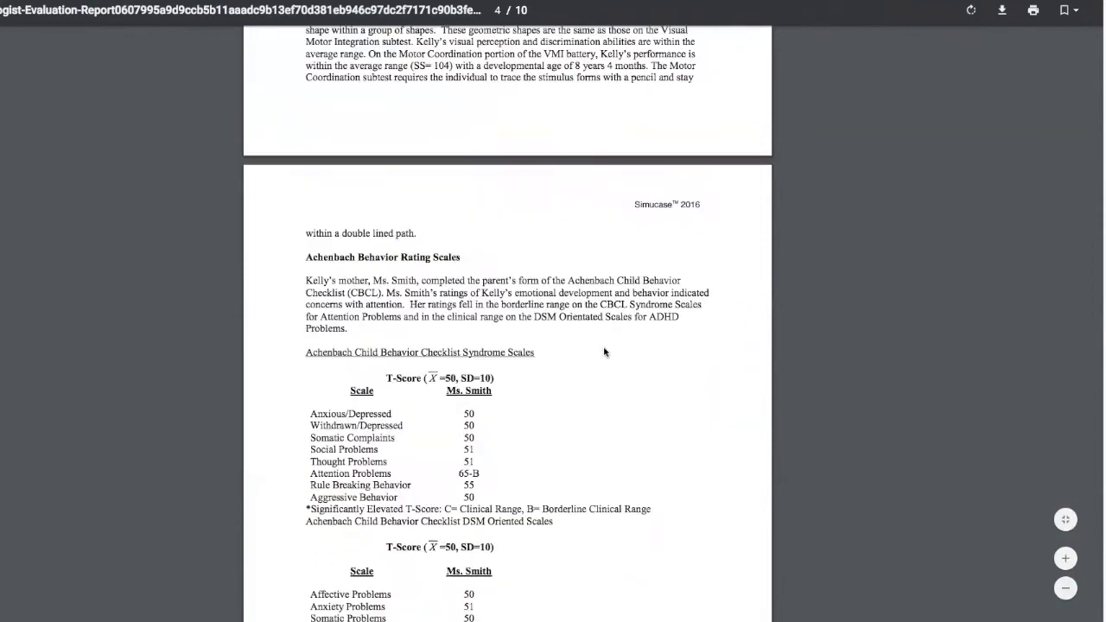
scroll(581, 256, "up", 3)
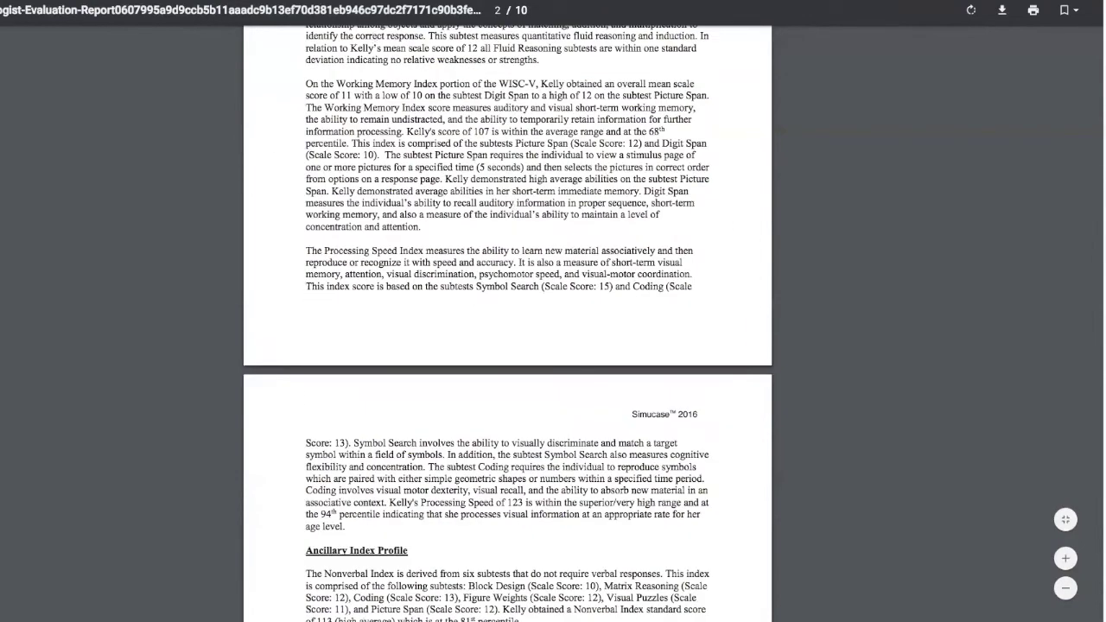
key("ctrl+w")
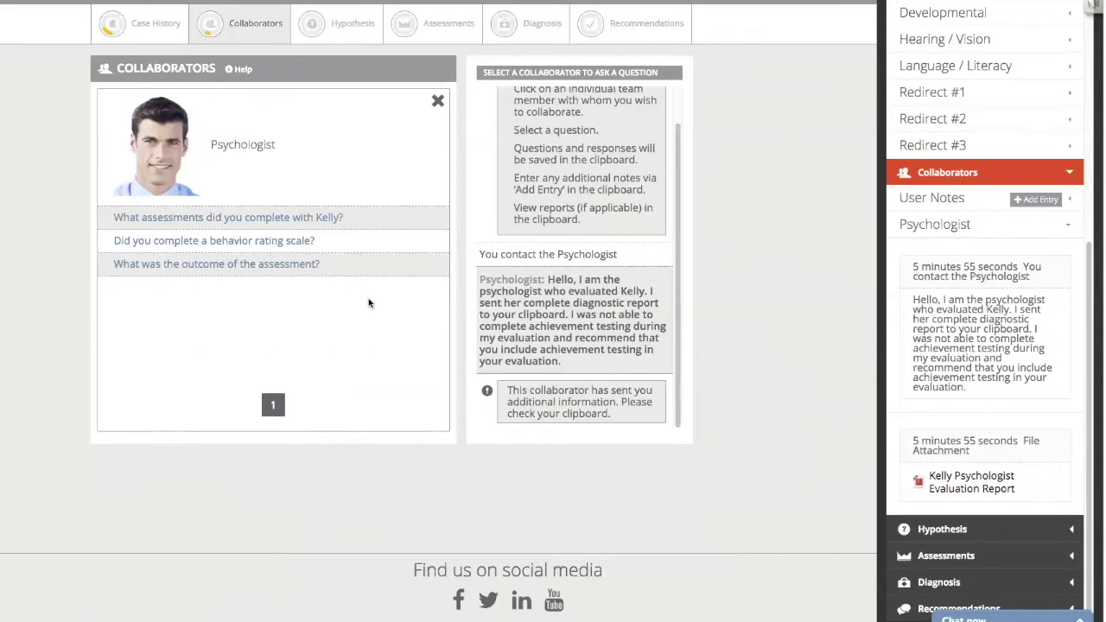
Close the Psychologist conversation card and switch to Kelly's Hypothesis section
left_click(437, 101)
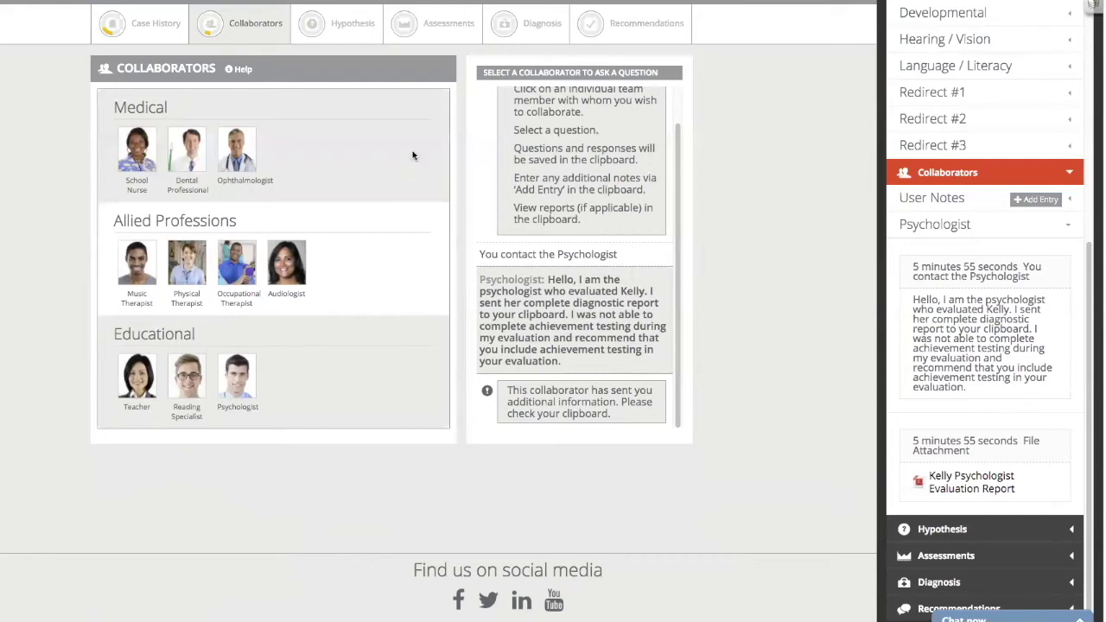
scroll(408, 161, "up", 2)
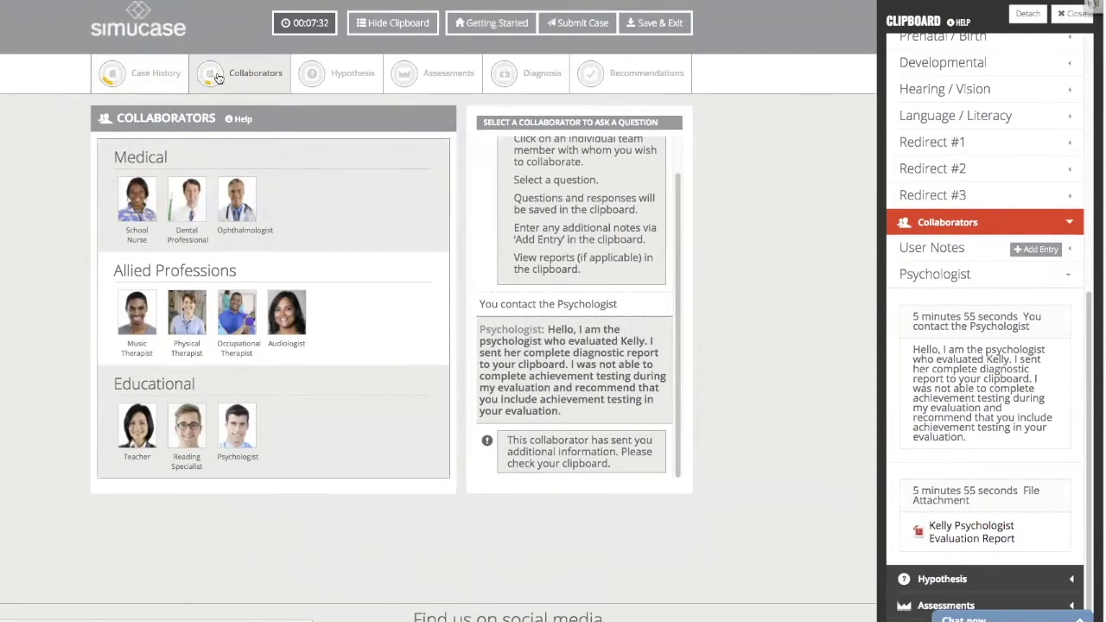
left_click(318, 76)
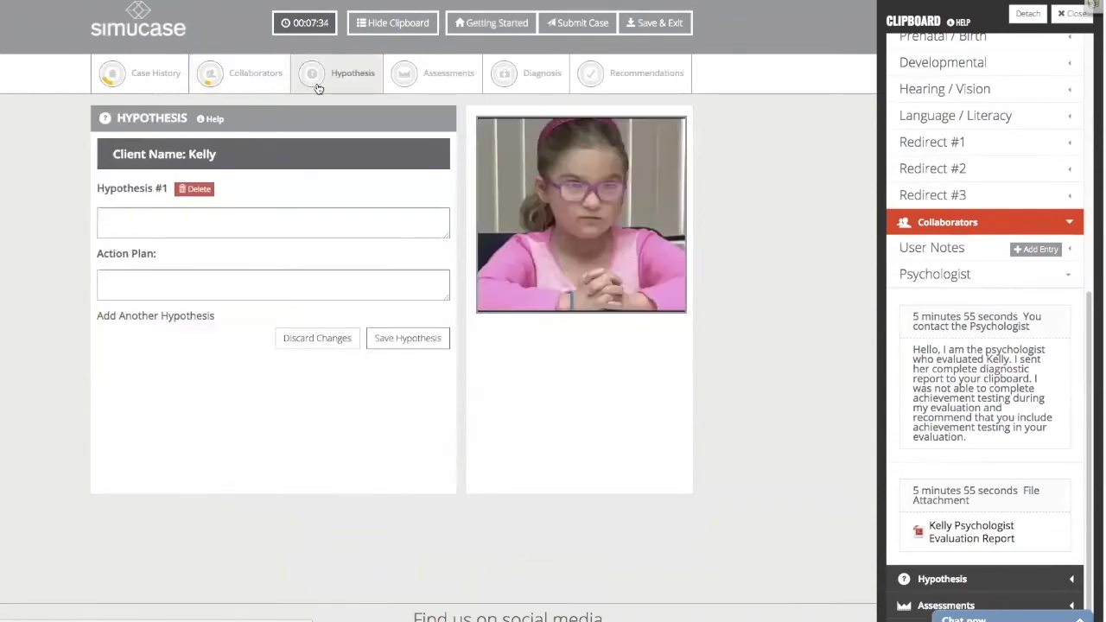
Save Hypothesis #1 'What do you think may be Impacting Kelly's literacy skills?' with action plan 'How are you going to assess her?'
left_click(191, 219)
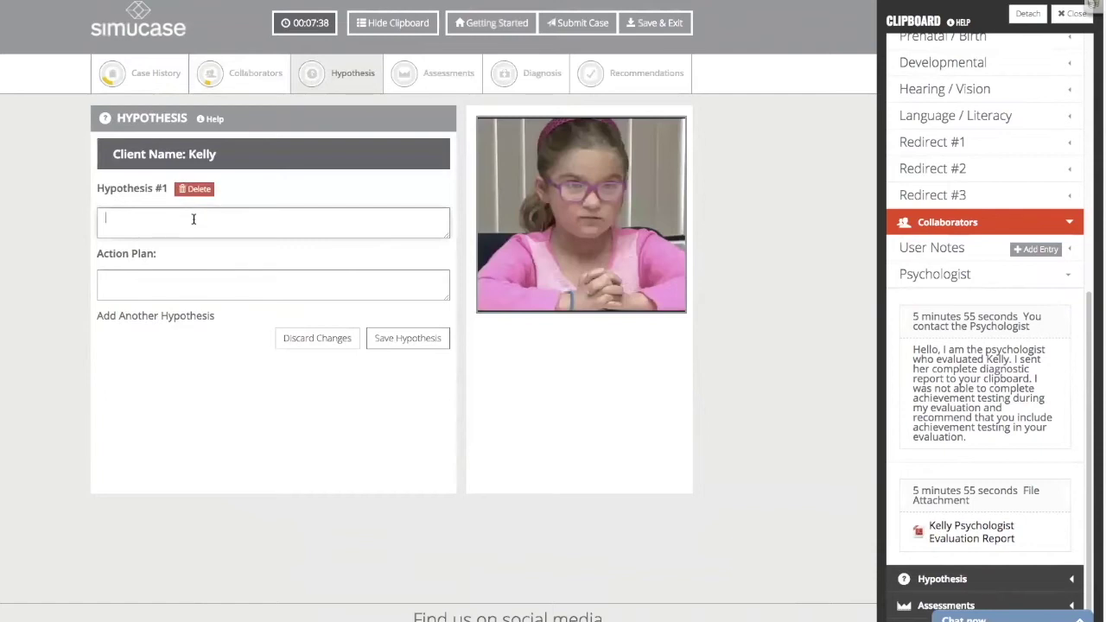
type("What do you think may be Impacting Kelly's litera")
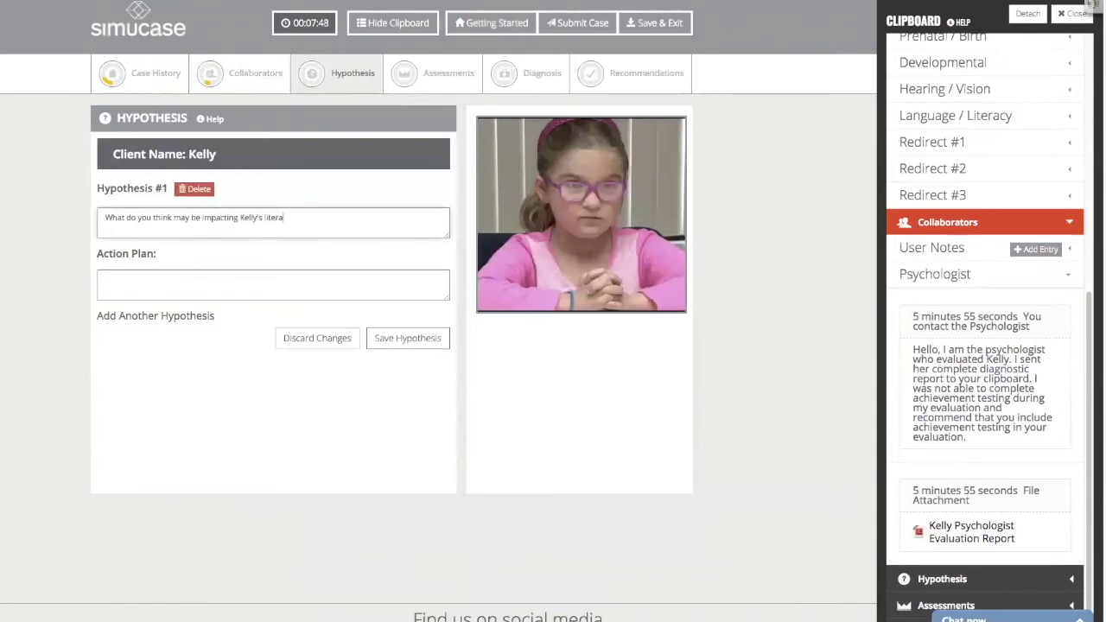
type("cy skills?")
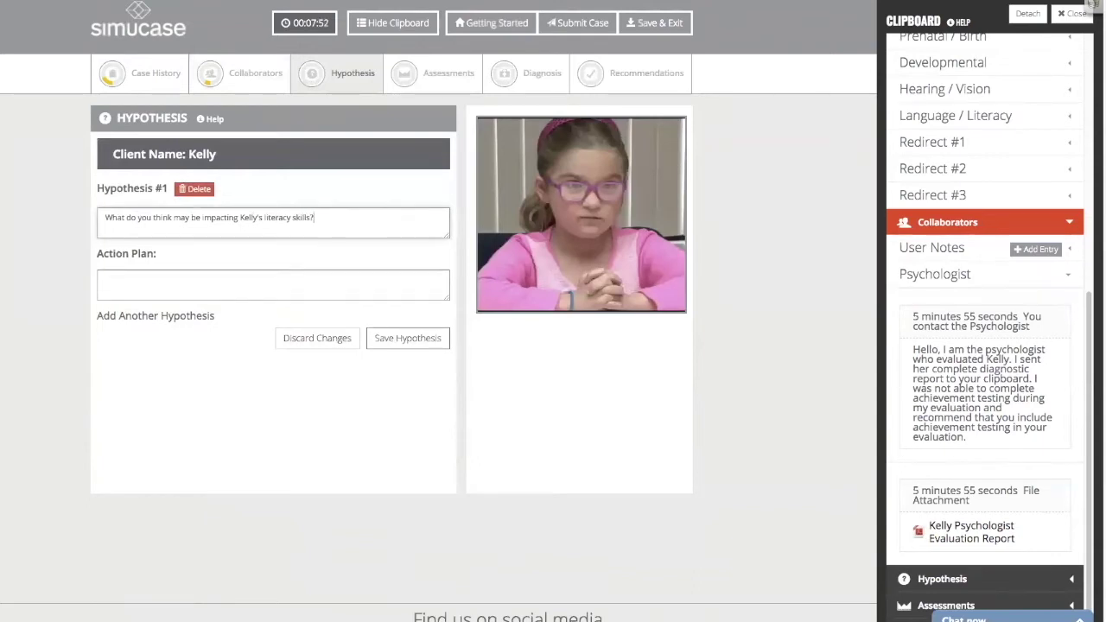
left_click(105, 279)
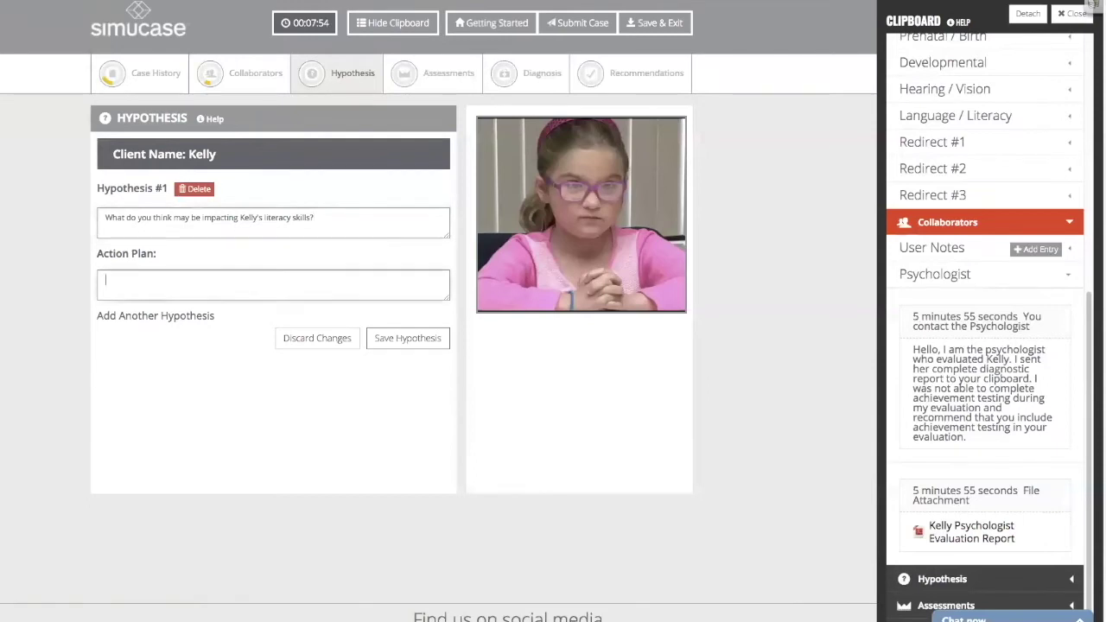
type("How are you going to assess her?")
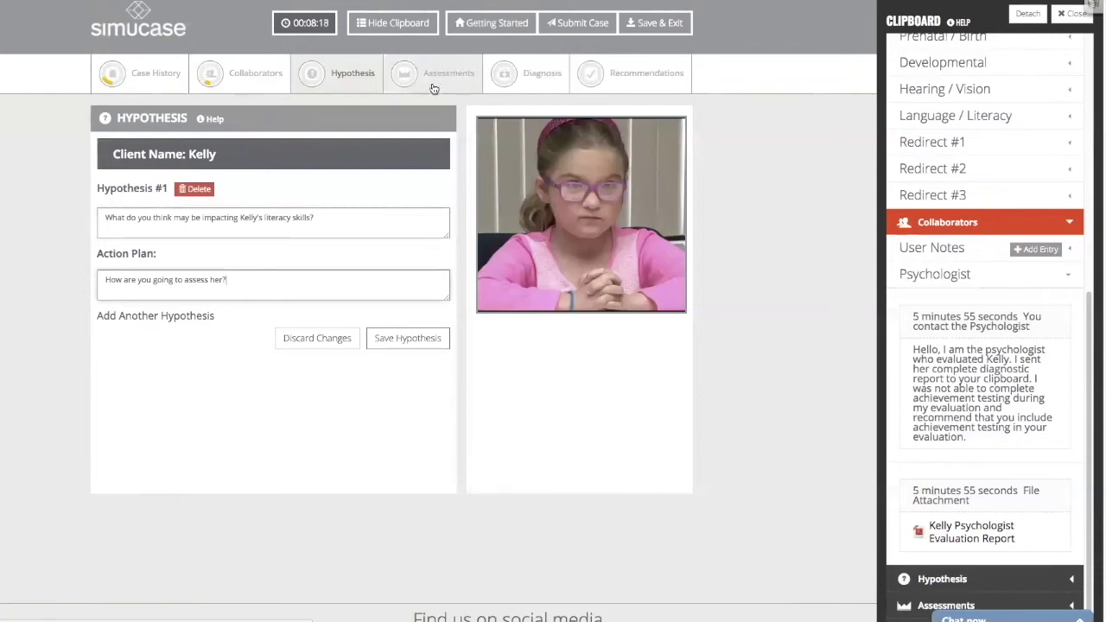
left_click(409, 339)
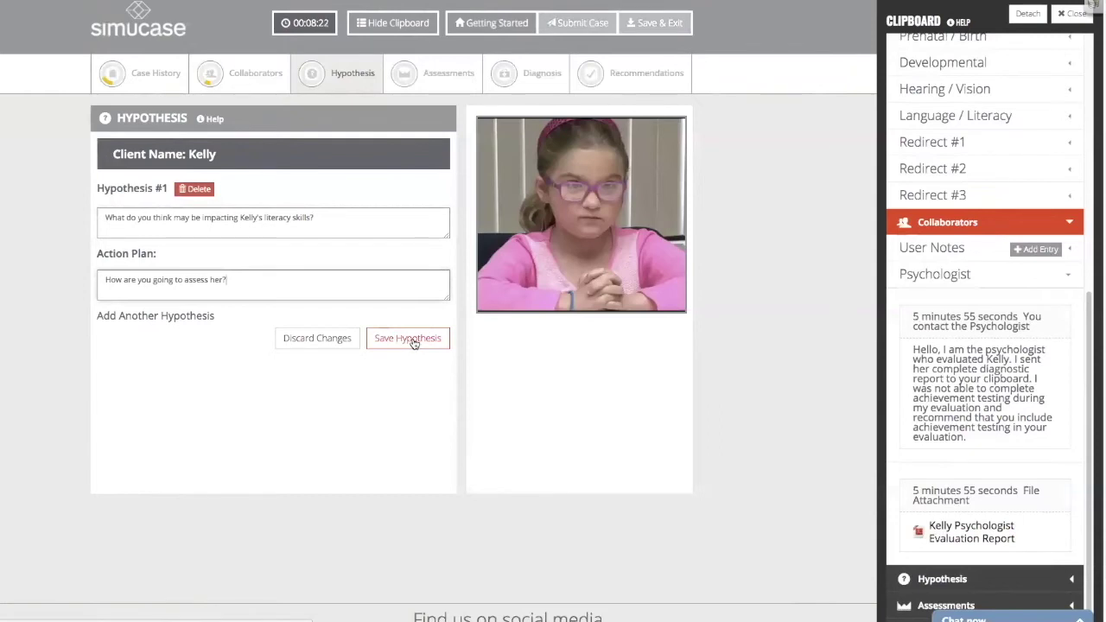
left_click(312, 72)
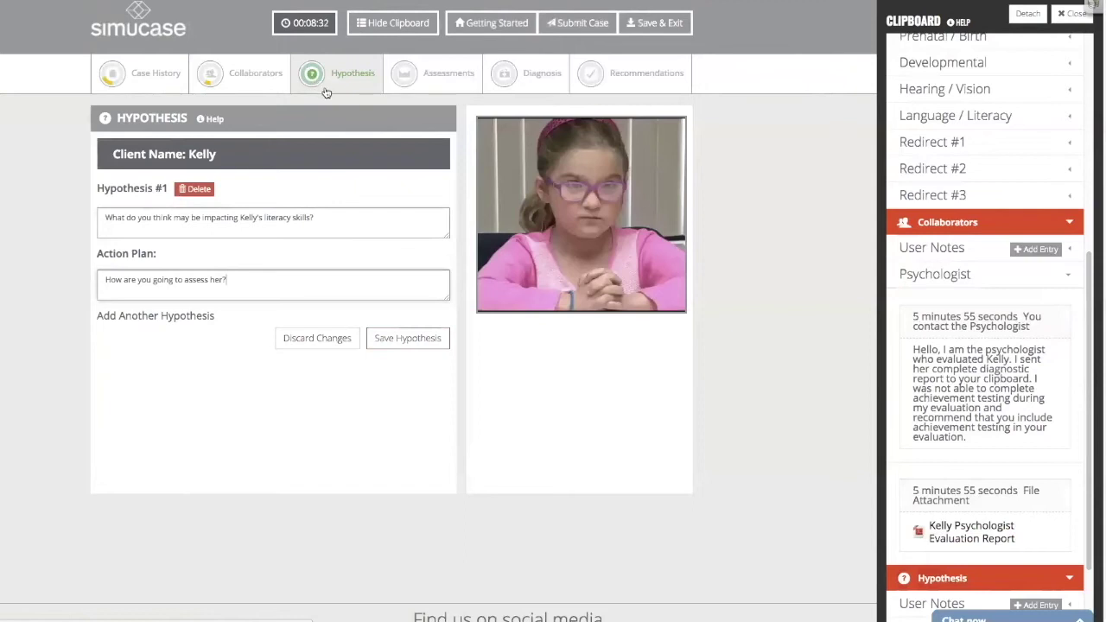
Administer the Goldman-Fristoe Test of Articulation 3, getting standard score 60 at the 0.4 percentile
left_click(400, 84)
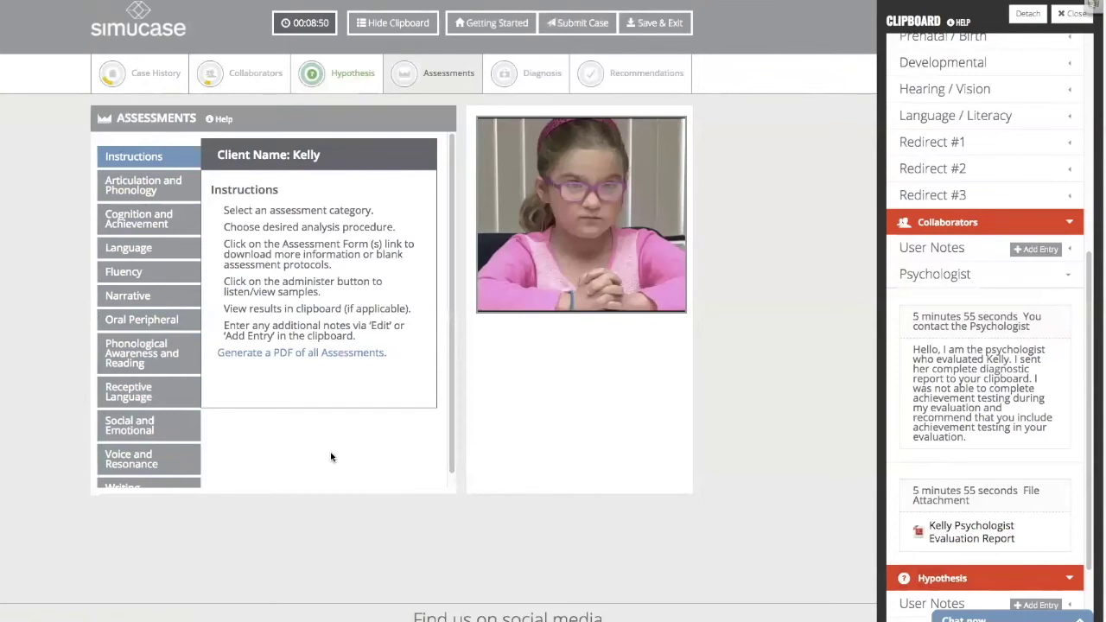
left_click(157, 190)
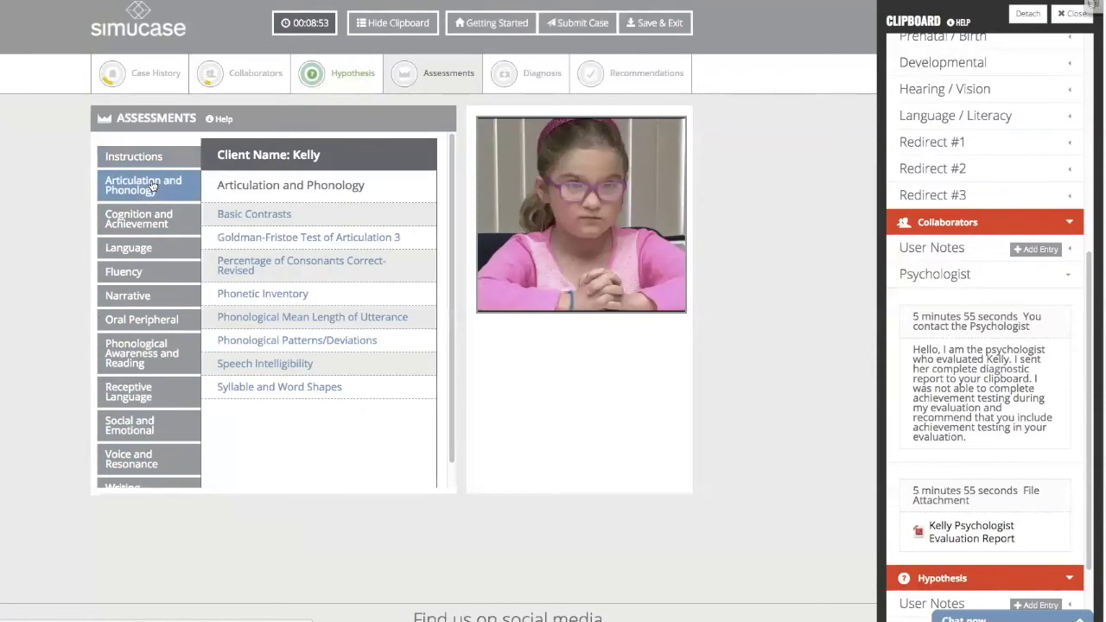
left_click(312, 238)
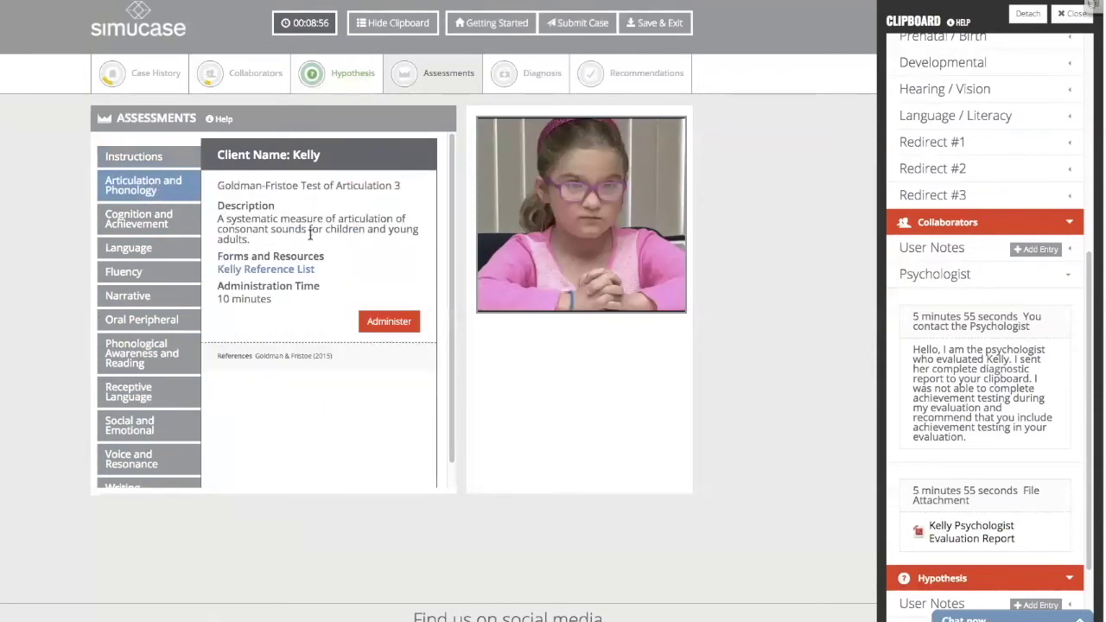
left_click(380, 323)
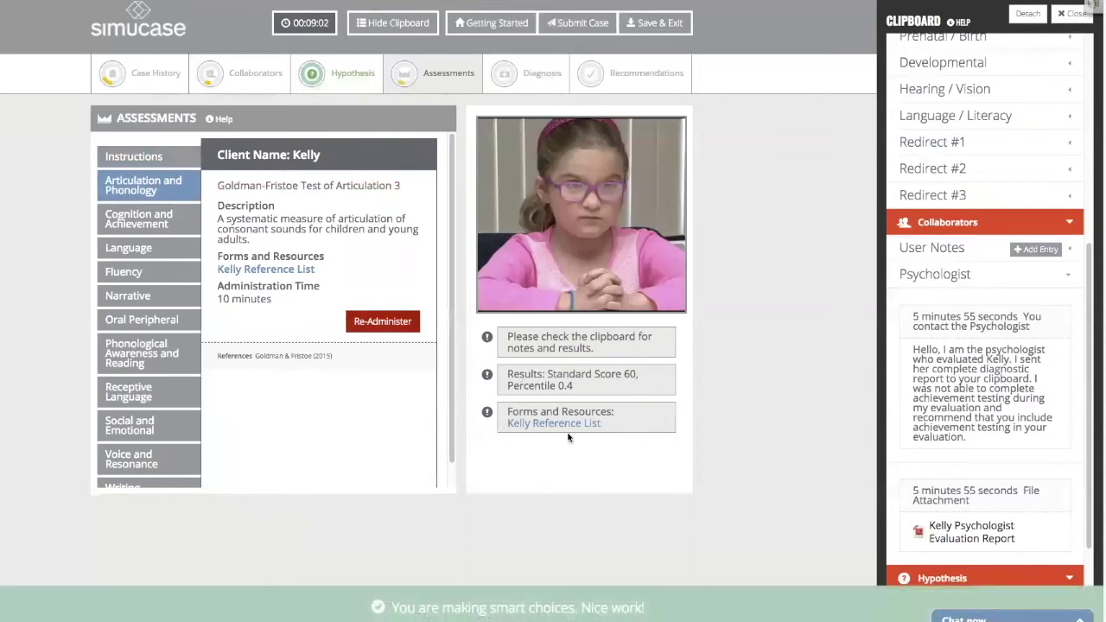
scroll(998, 413, "down", 6)
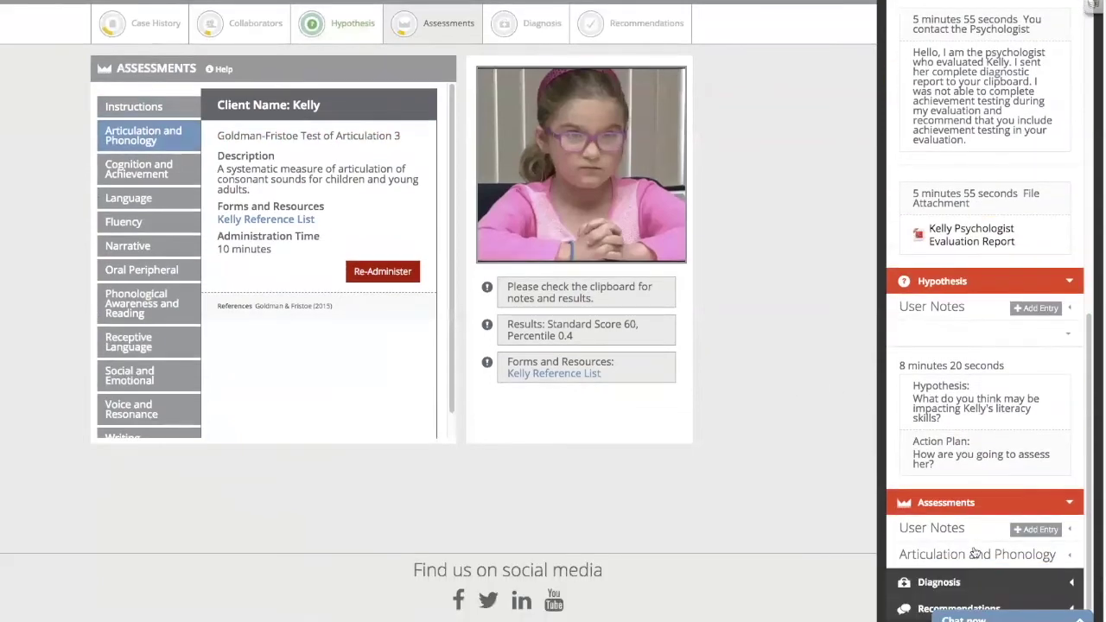
Expand the Articulation and Phonology clipboard notes, then open the Woodcock-Johnson IV Test of Achievement details
left_click(977, 553)
scroll(967, 519, "down", 3)
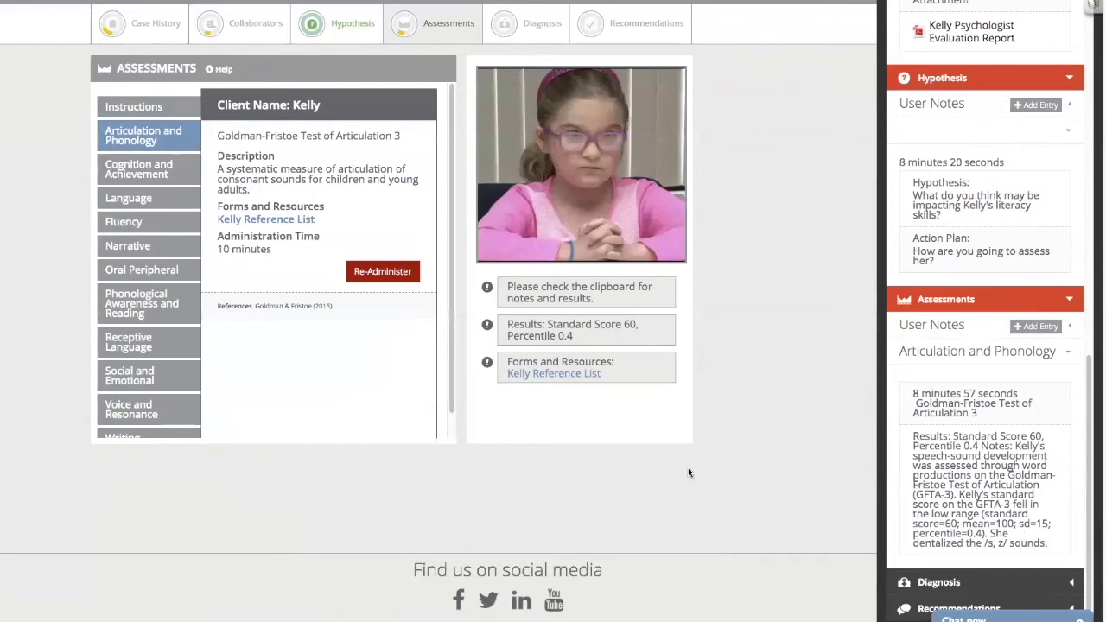
scroll(630, 487, "up", 1)
left_click(142, 226)
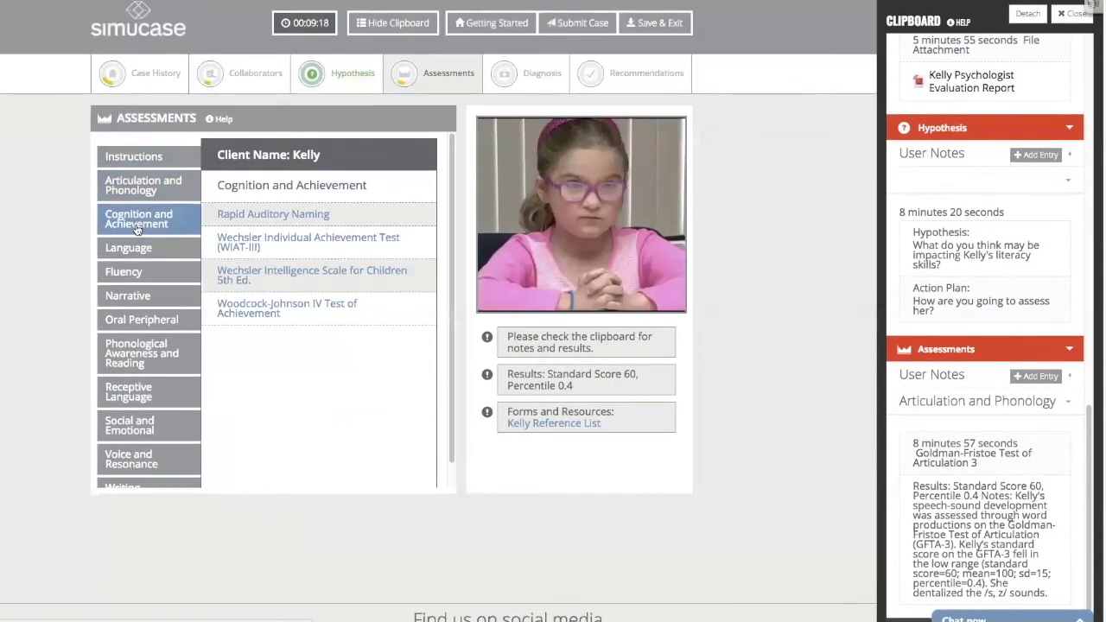
left_click(253, 314)
Administer the Woodcock-Johnson IV and review its 4-page results PDF, including Broad Achievement 91
left_click(383, 309)
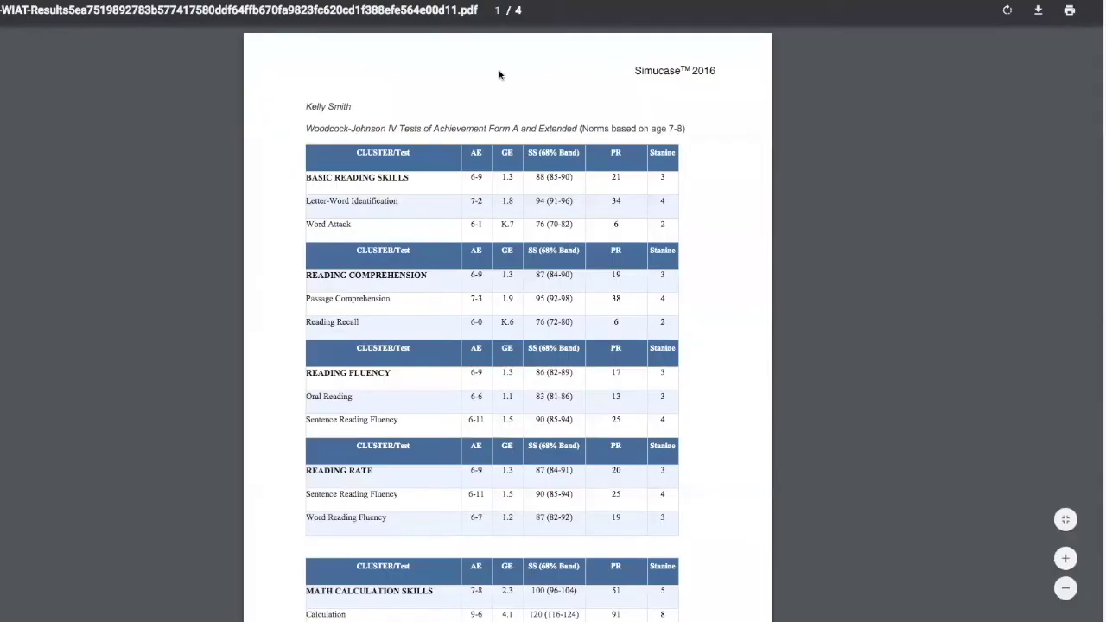
scroll(507, 266, "down", 2)
scroll(507, 260, "down", 5)
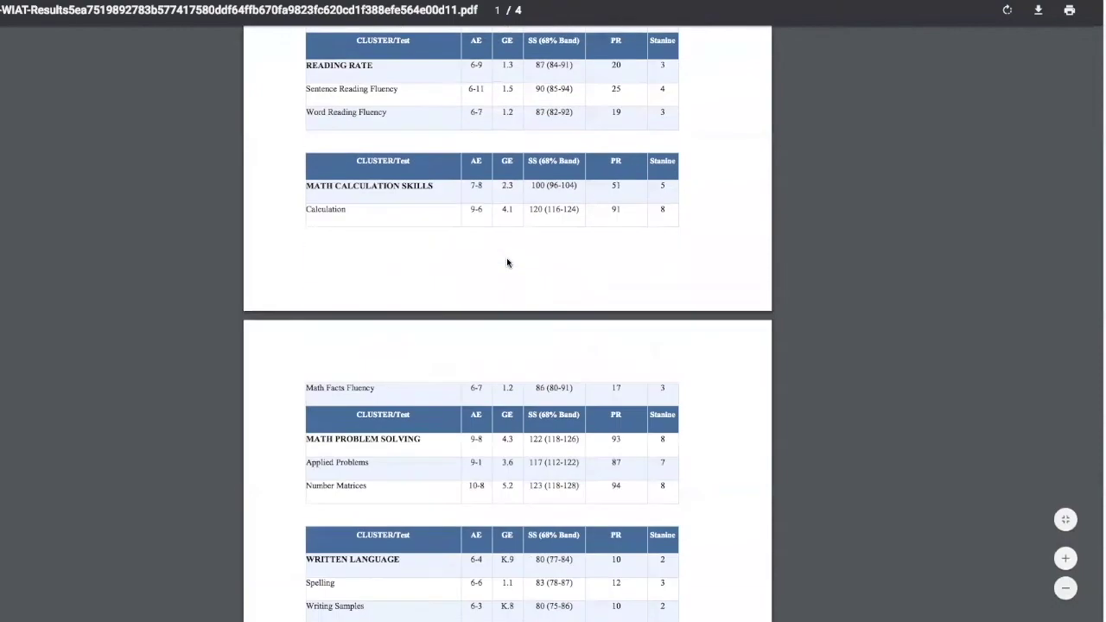
scroll(507, 257, "down", 7)
scroll(507, 258, "down", 15)
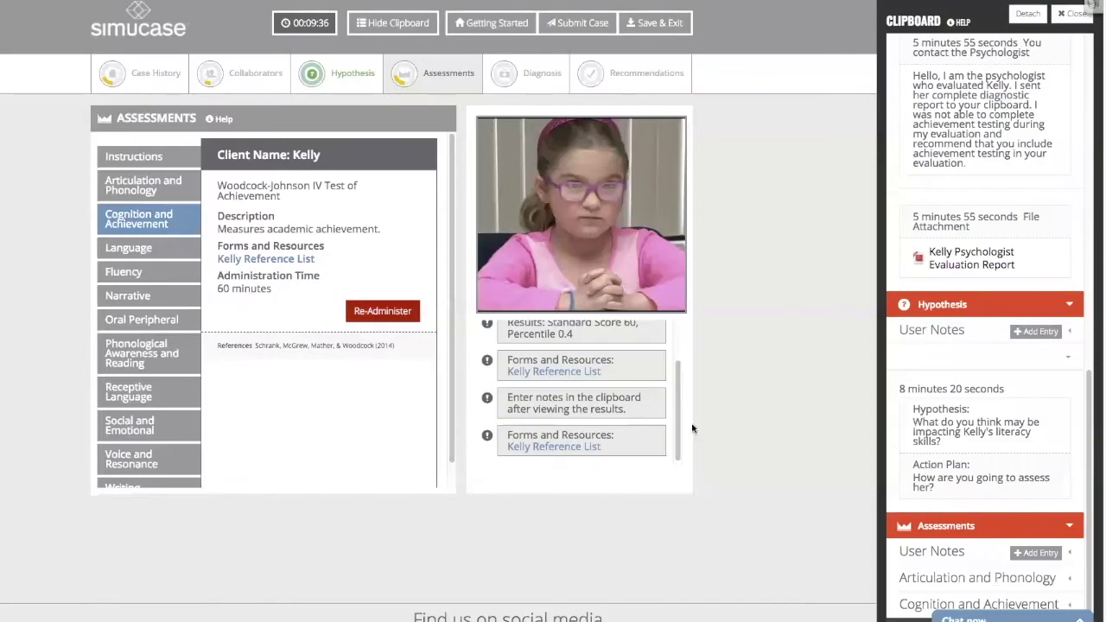
Administer the CELF-5 Expressive Language Index (Standard Score Index 108, 70th percentile) and expand its clipboard Language notes
left_click(115, 251)
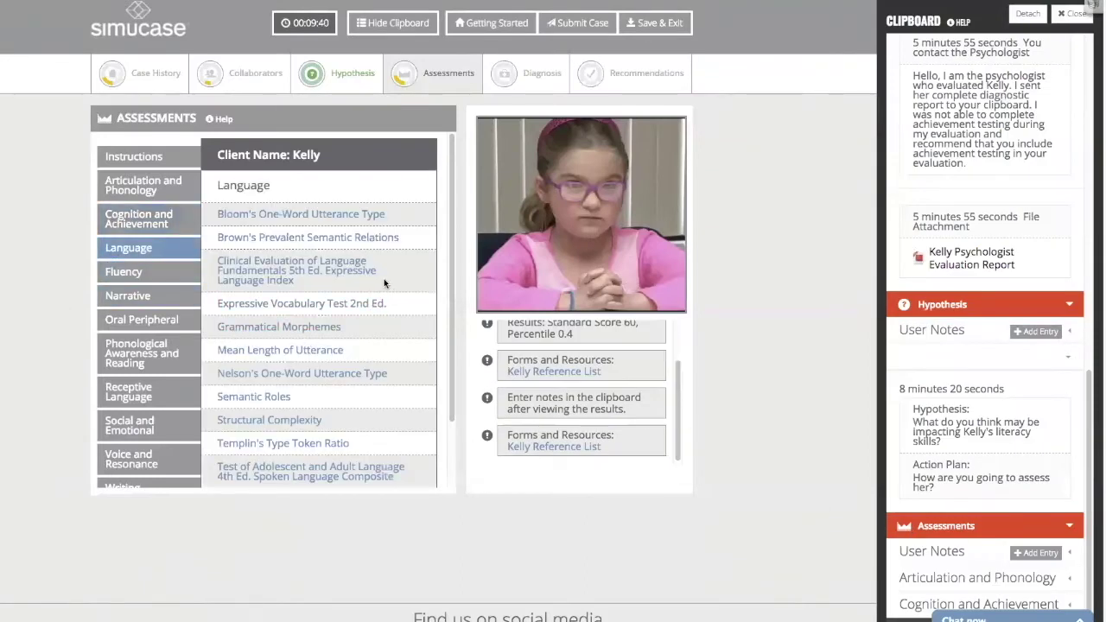
left_click(335, 270)
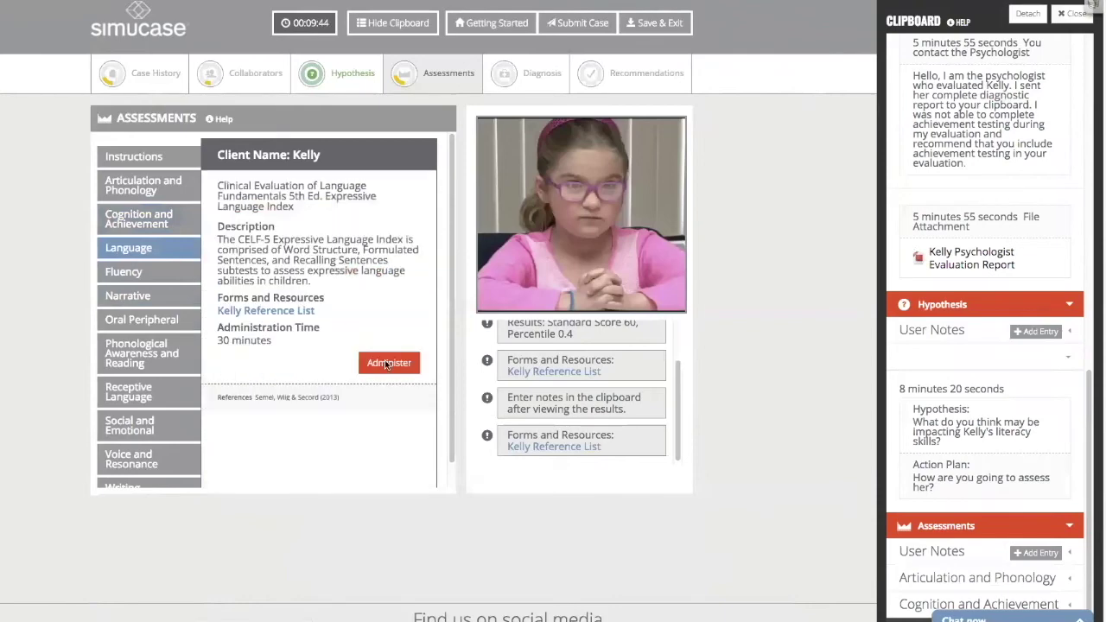
left_click(381, 363)
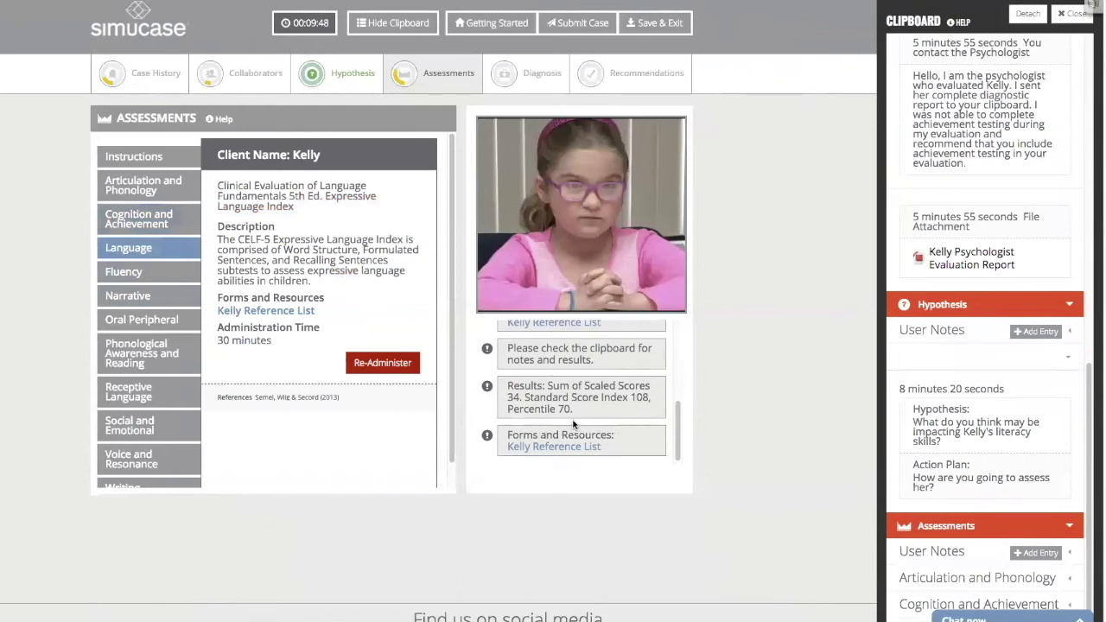
scroll(924, 570, "down", 2)
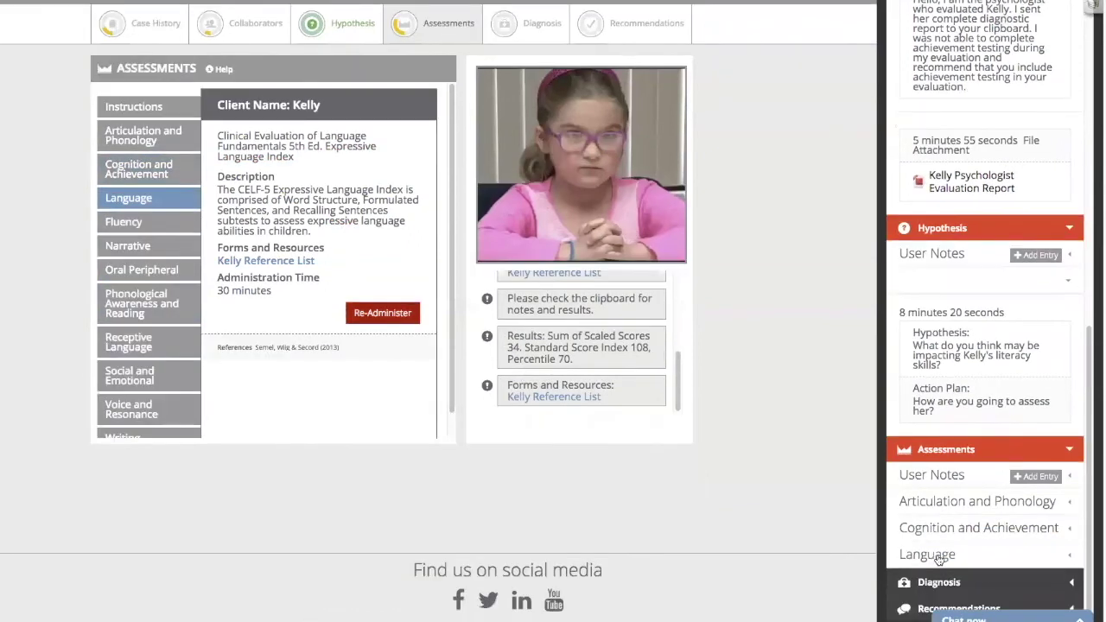
left_click(939, 557)
scroll(933, 544, "down", 5)
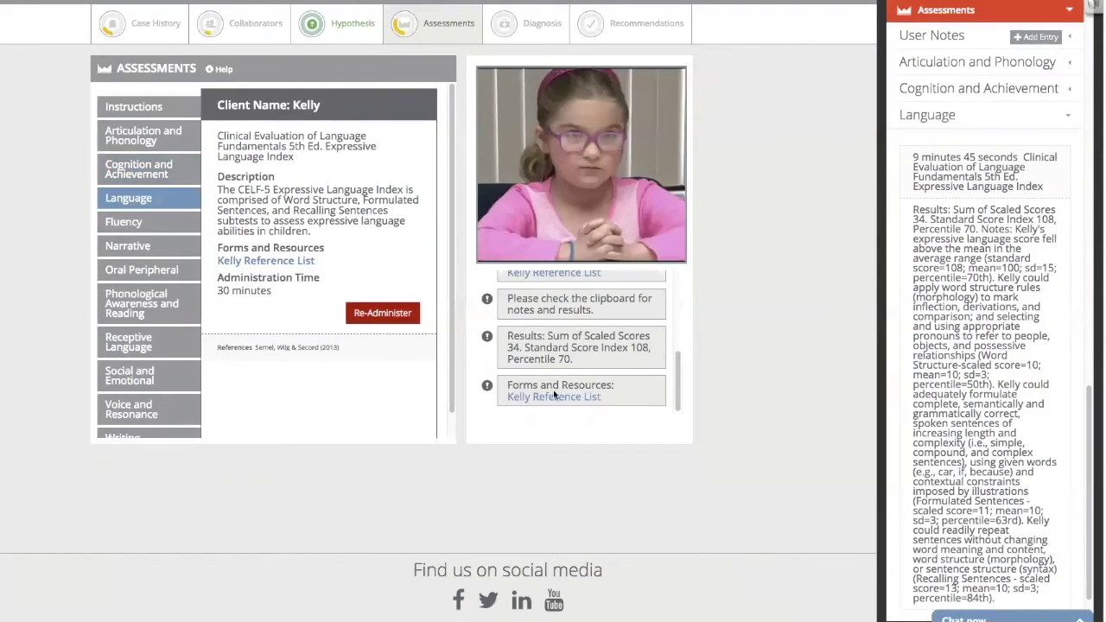
left_click(152, 202)
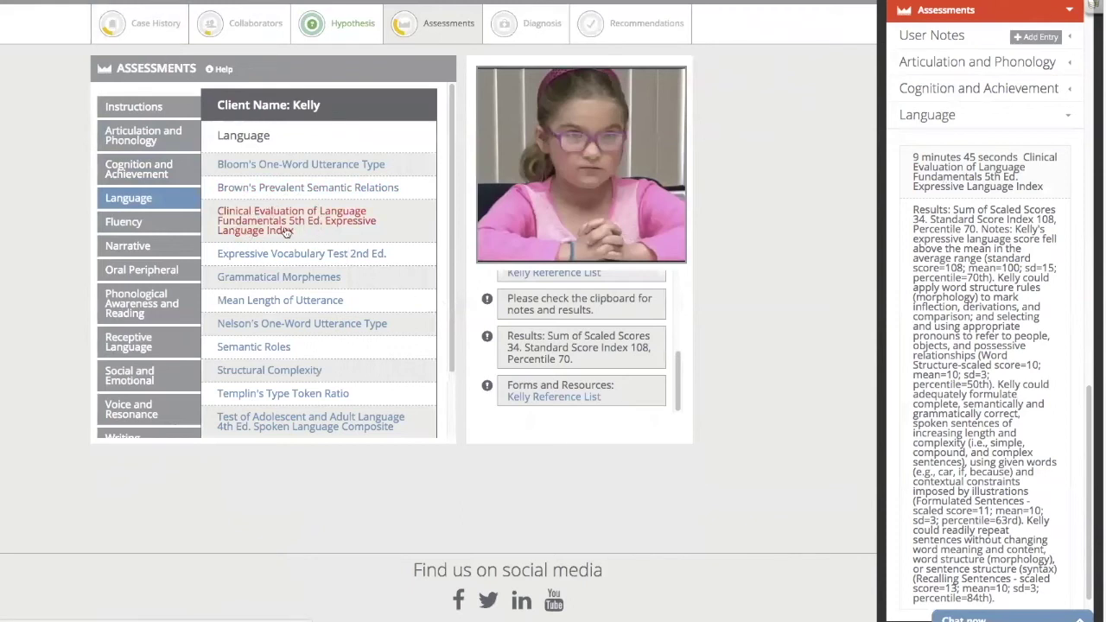
scroll(347, 319, "down", 2)
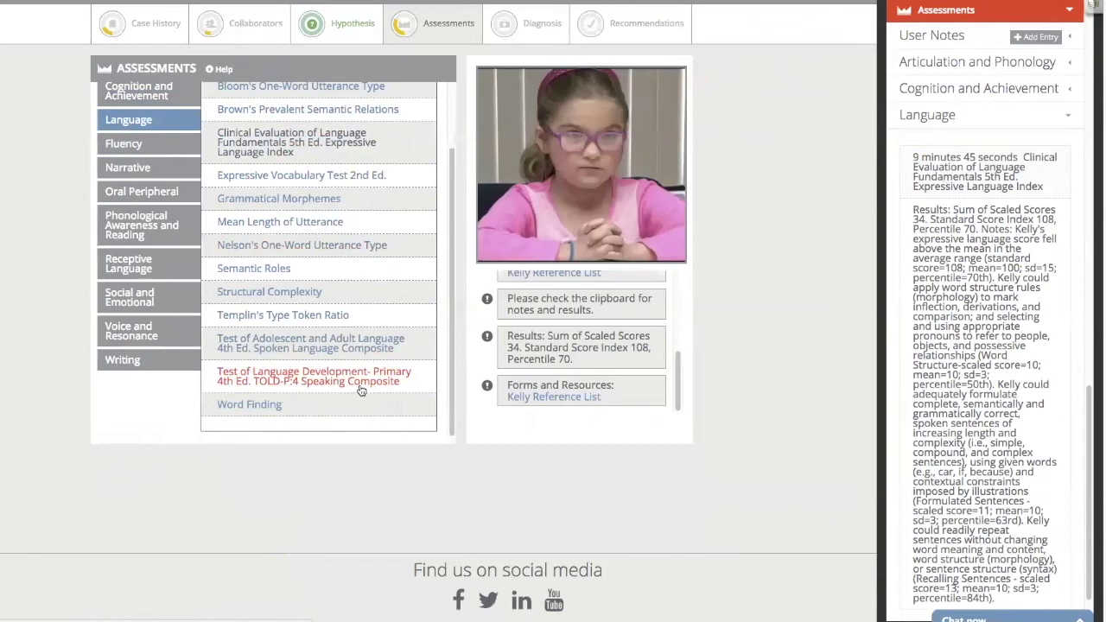
scroll(361, 390, "up", 3)
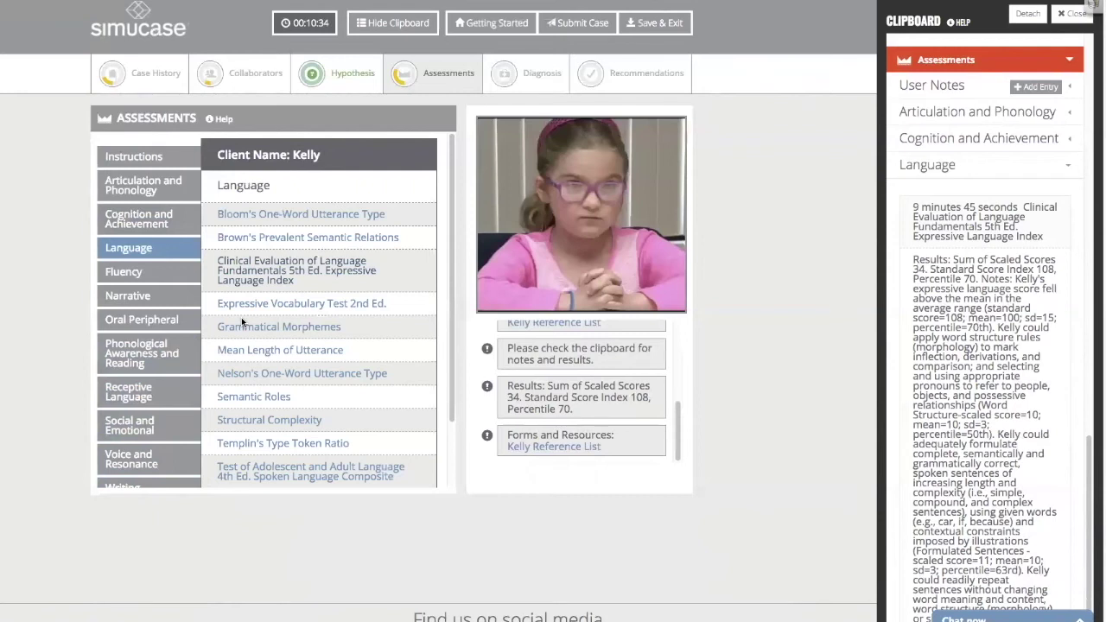
Administer the Oral Mech-Pediatric screening and replay it, showing unremarkable results, then go to Diagnosis
left_click(156, 319)
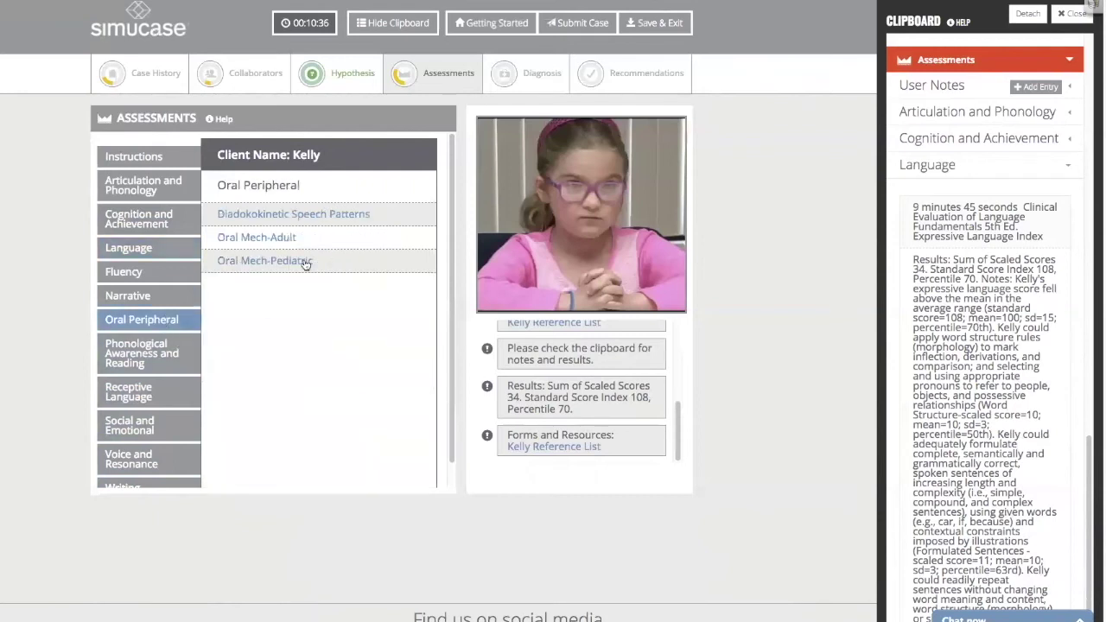
left_click(281, 261)
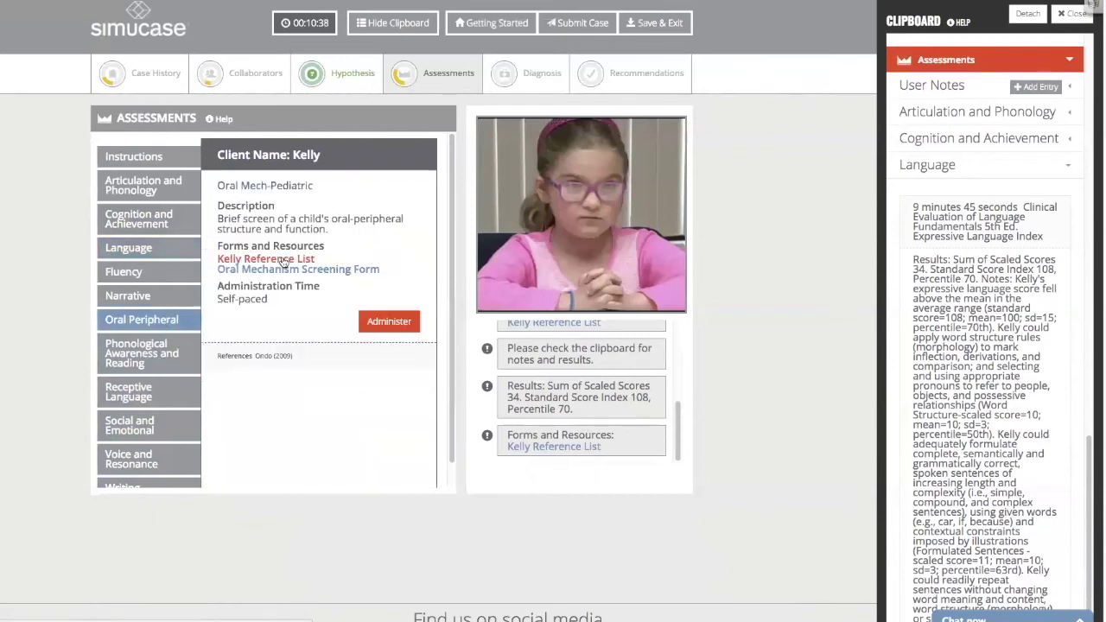
left_click(388, 321)
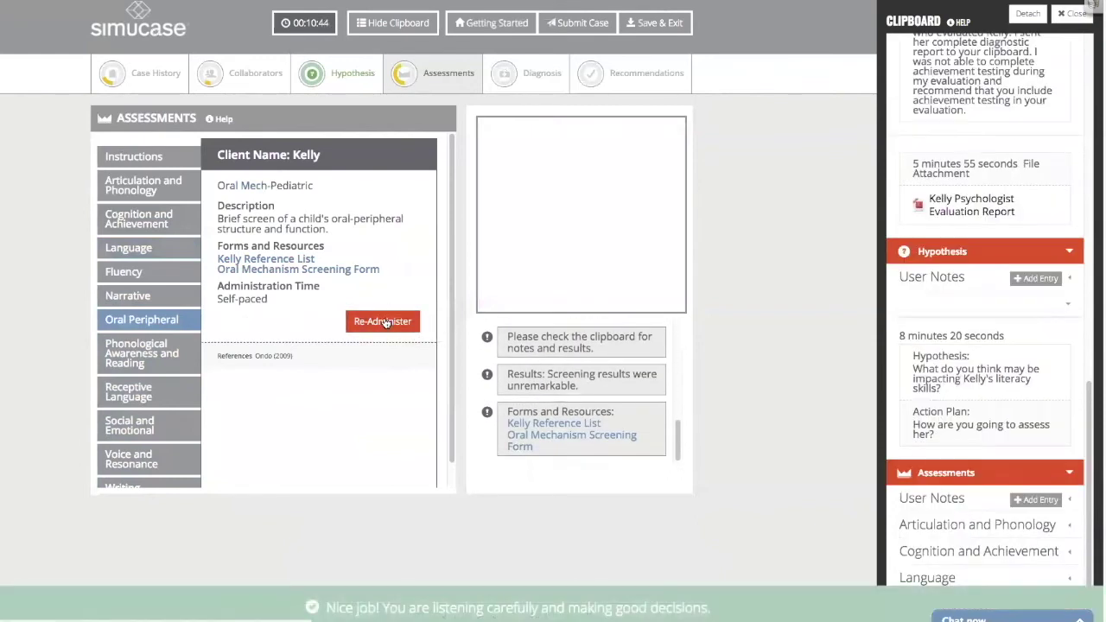
left_click(386, 322)
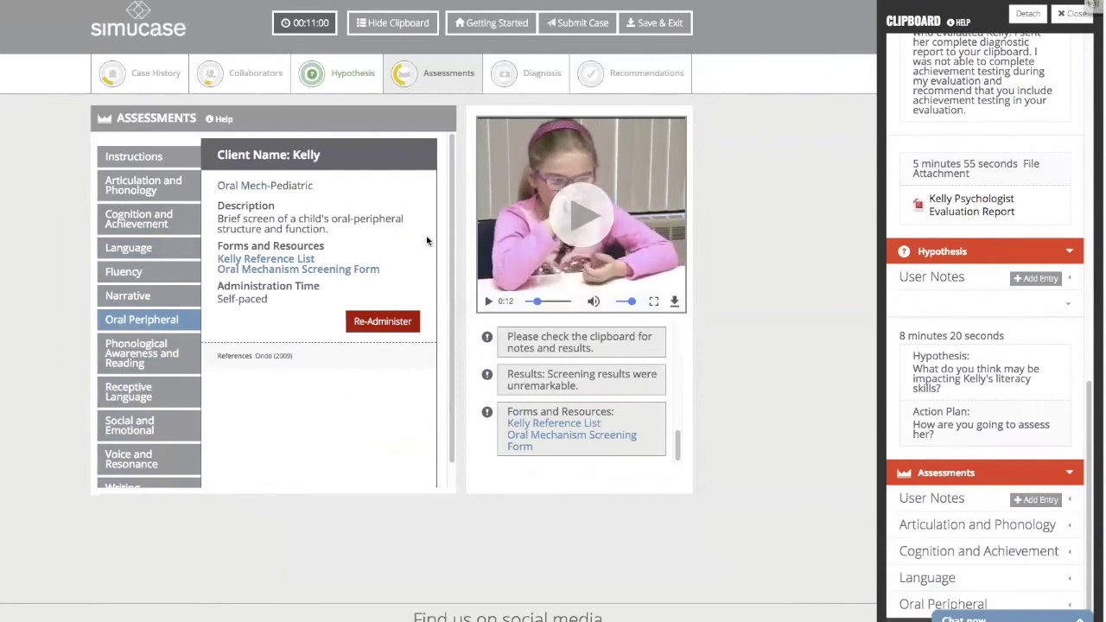
left_click(517, 71)
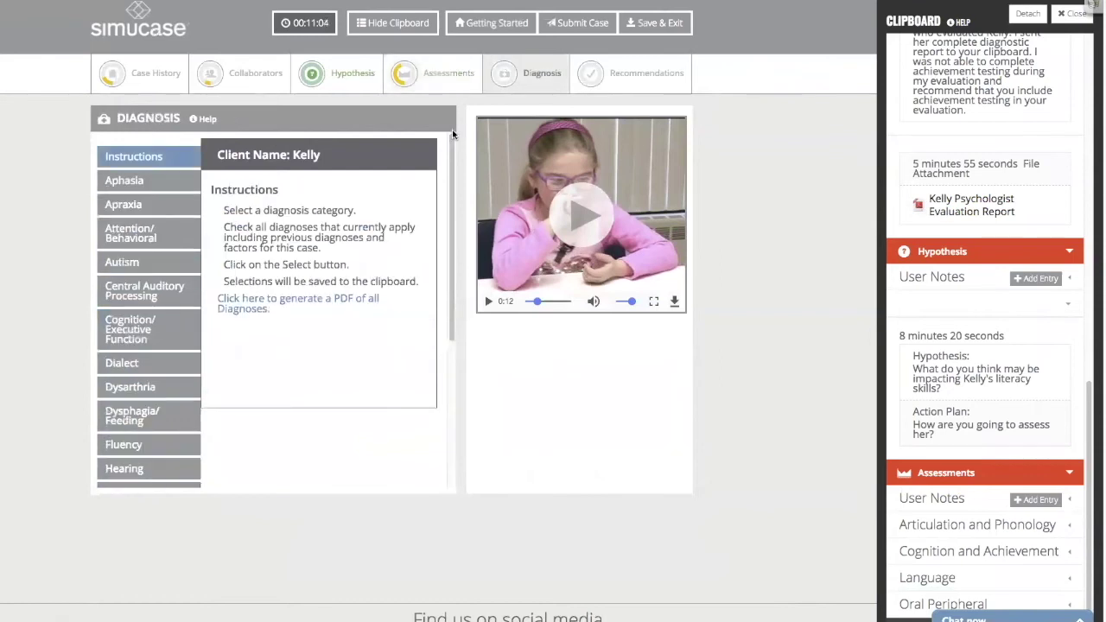
Select Attention Deficit/Hyperactivity Disorder from the Attention/Behavioral diagnosis category
left_click(155, 238)
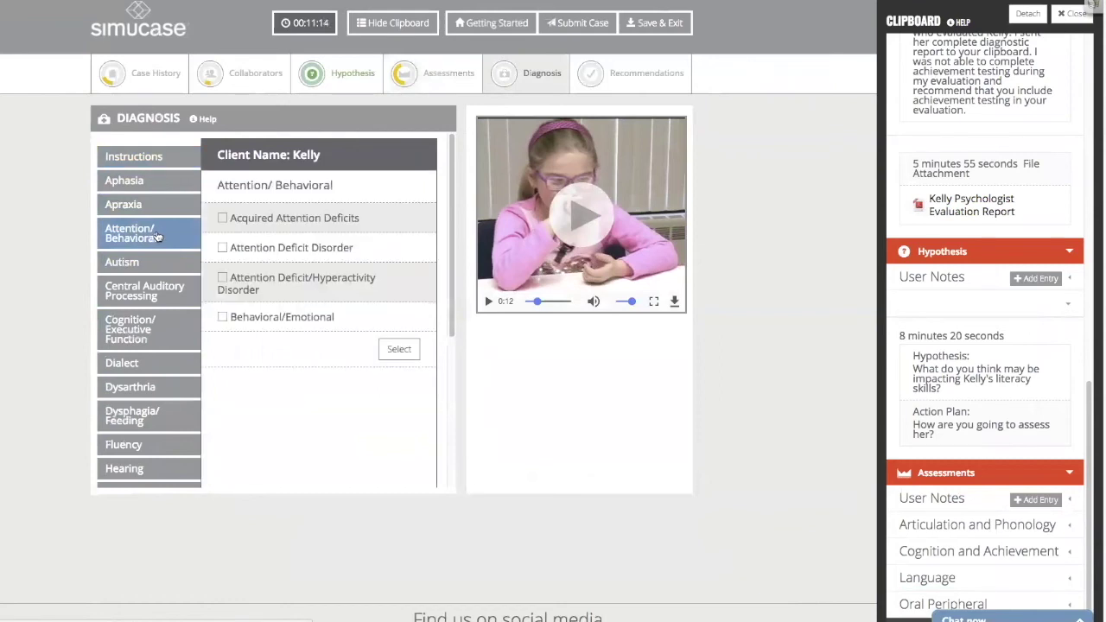
left_click(222, 278)
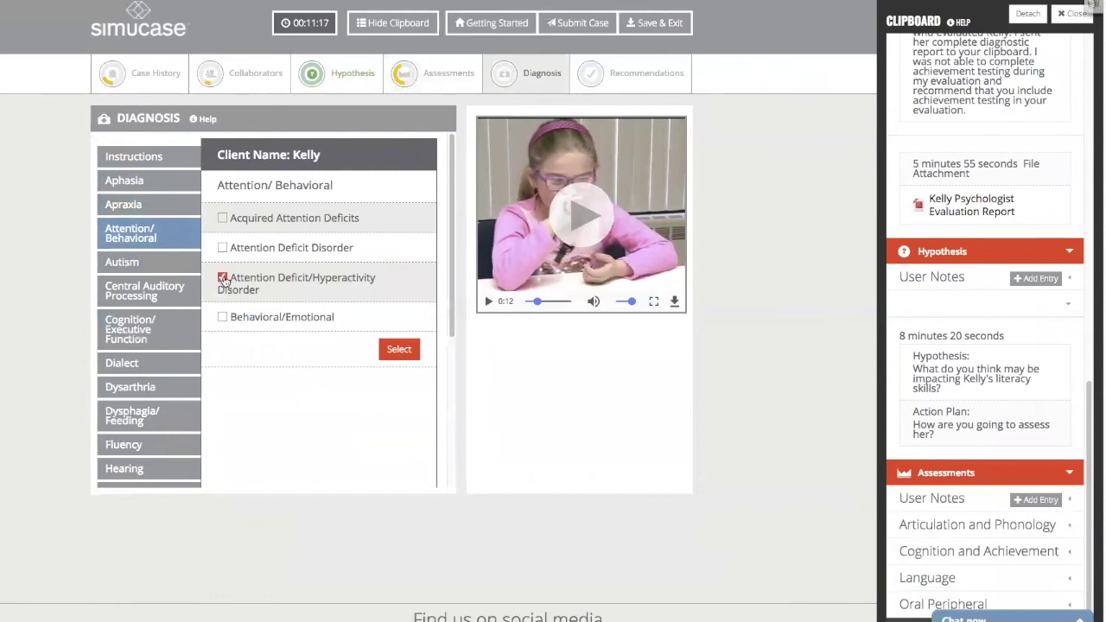
left_click(398, 350)
Select Speech Sound Disorder: Articulation under Speech Sound Disorders, then go to Recommendations
scroll(194, 345, "down", 3)
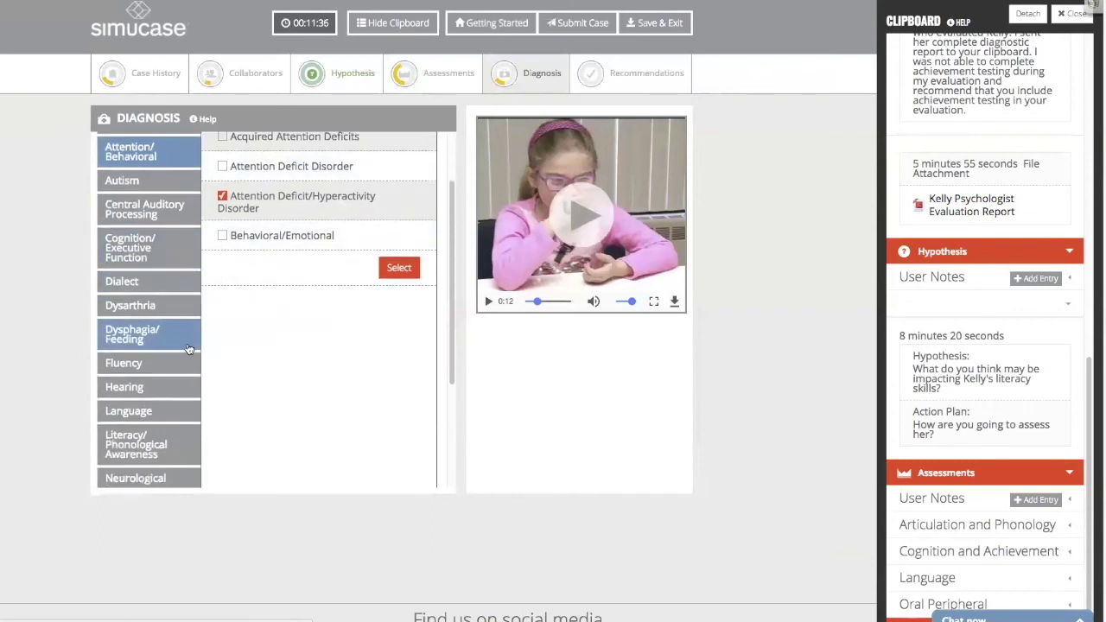
scroll(192, 349, "down", 1)
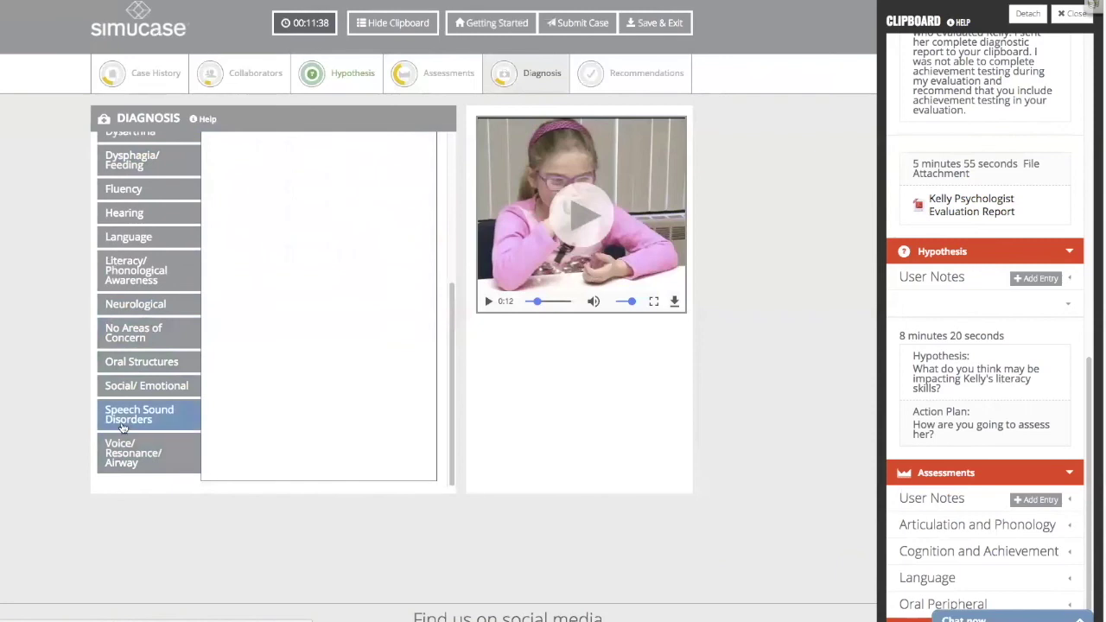
left_click(160, 425)
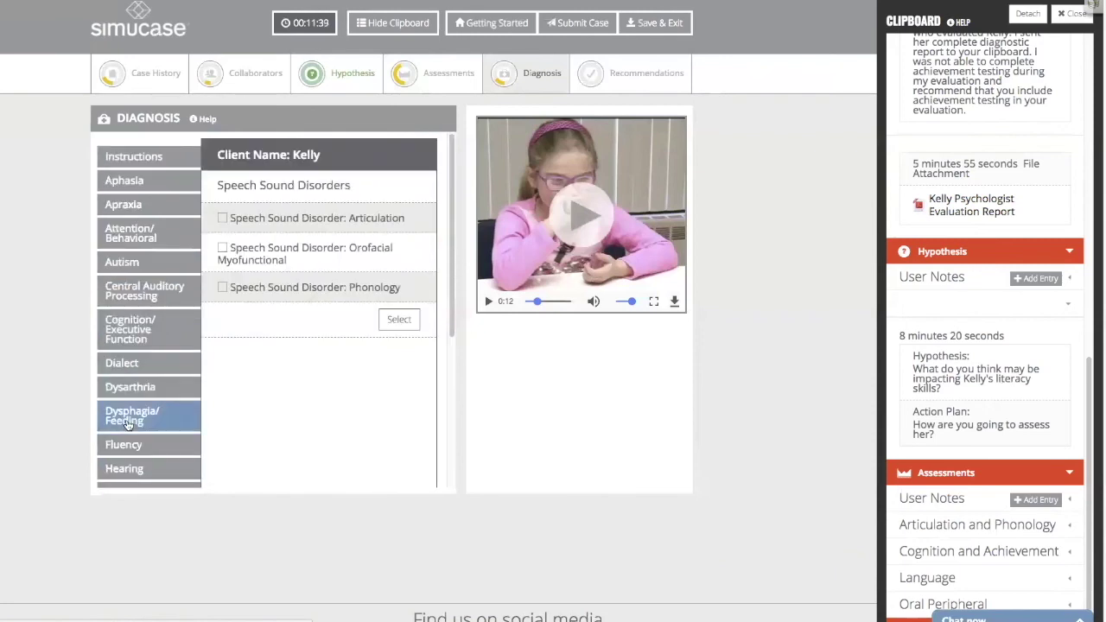
left_click(222, 218)
left_click(403, 323)
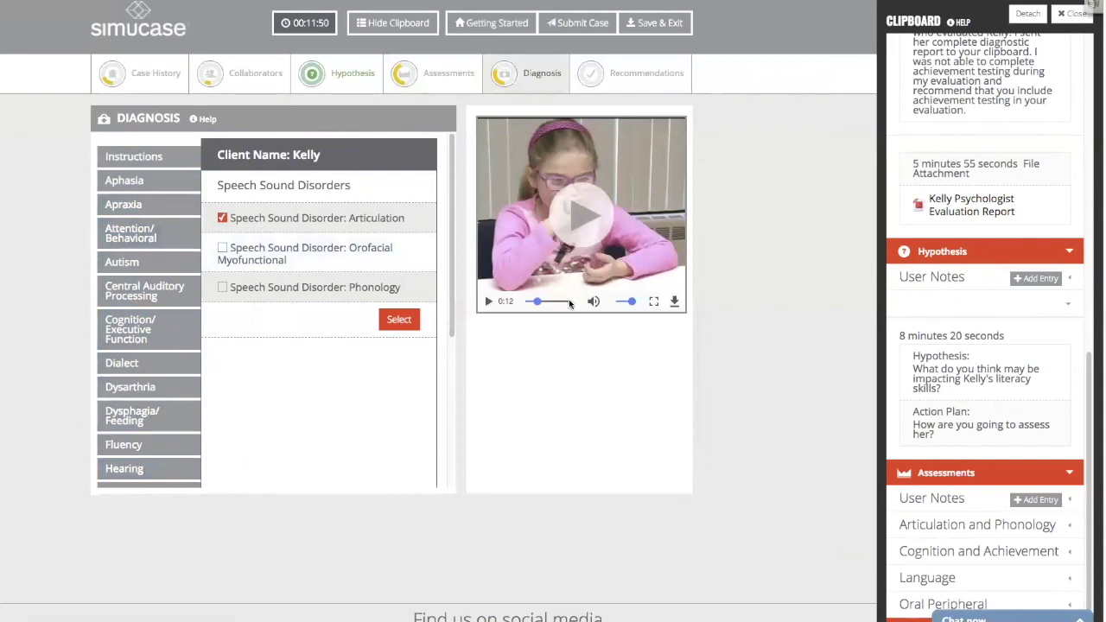
left_click(638, 76)
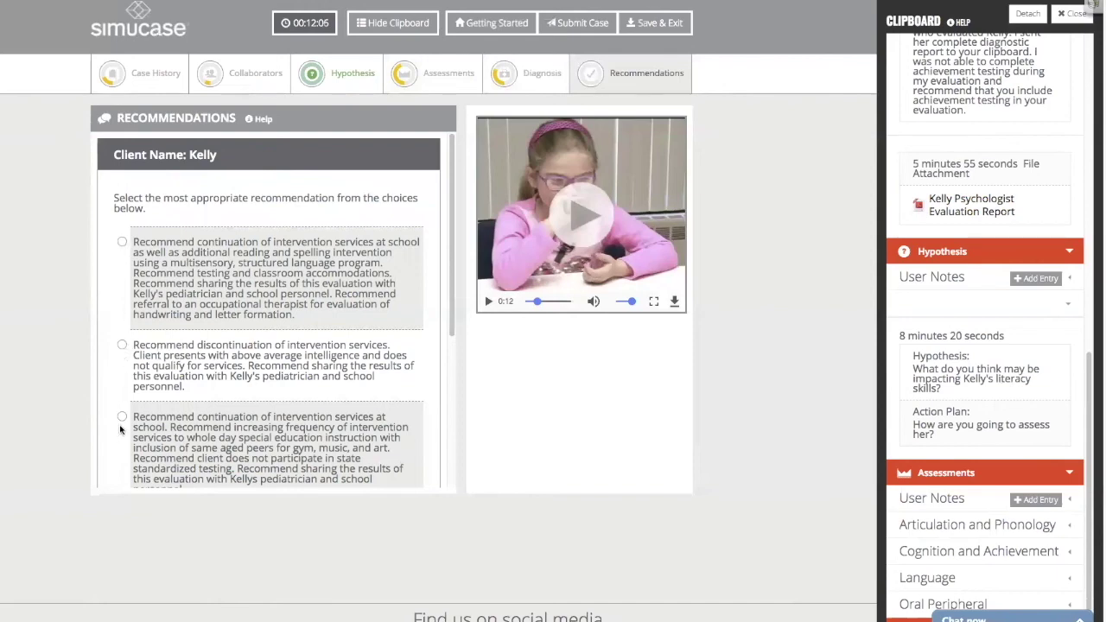
scroll(316, 374, "down", 3)
scroll(316, 373, "down", 2)
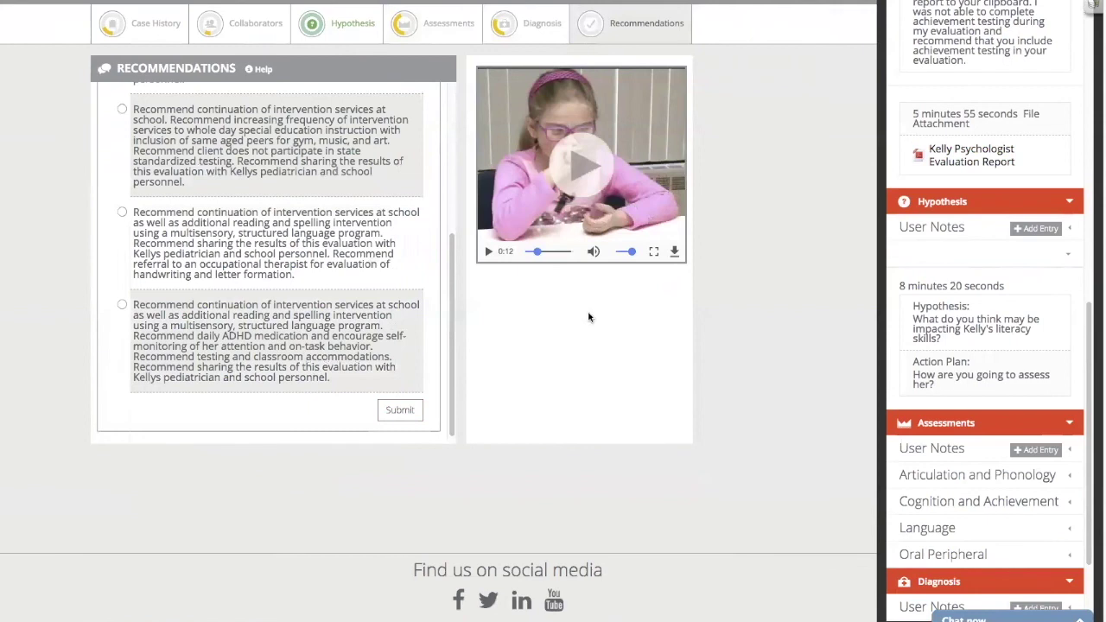
scroll(592, 317, "up", 1)
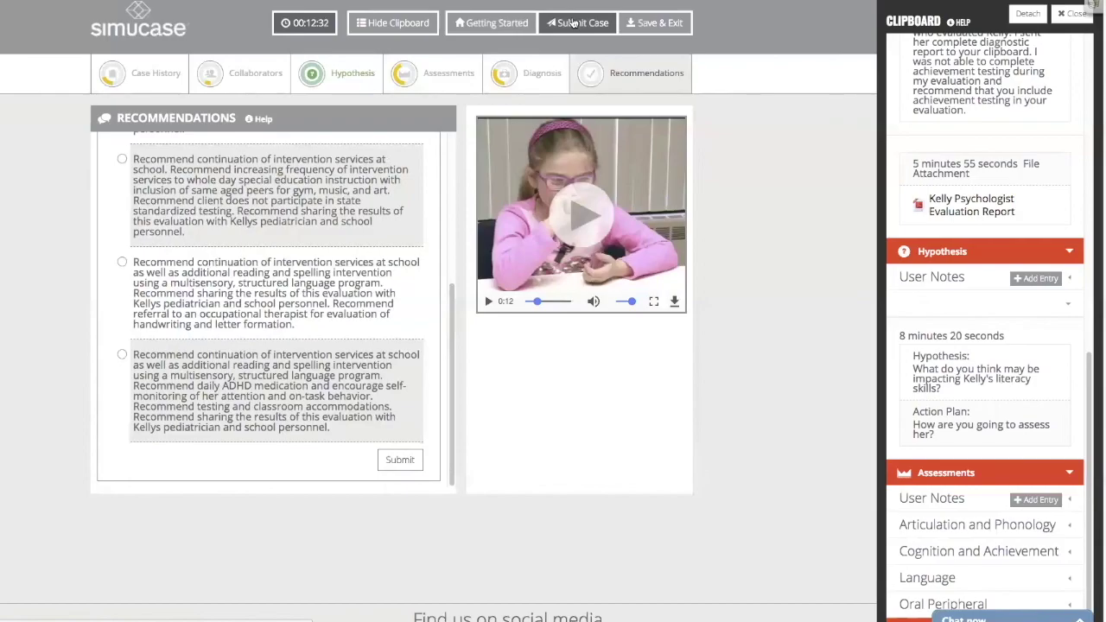
Submit the Kelly case for scoring and confirm the submission
left_click(572, 23)
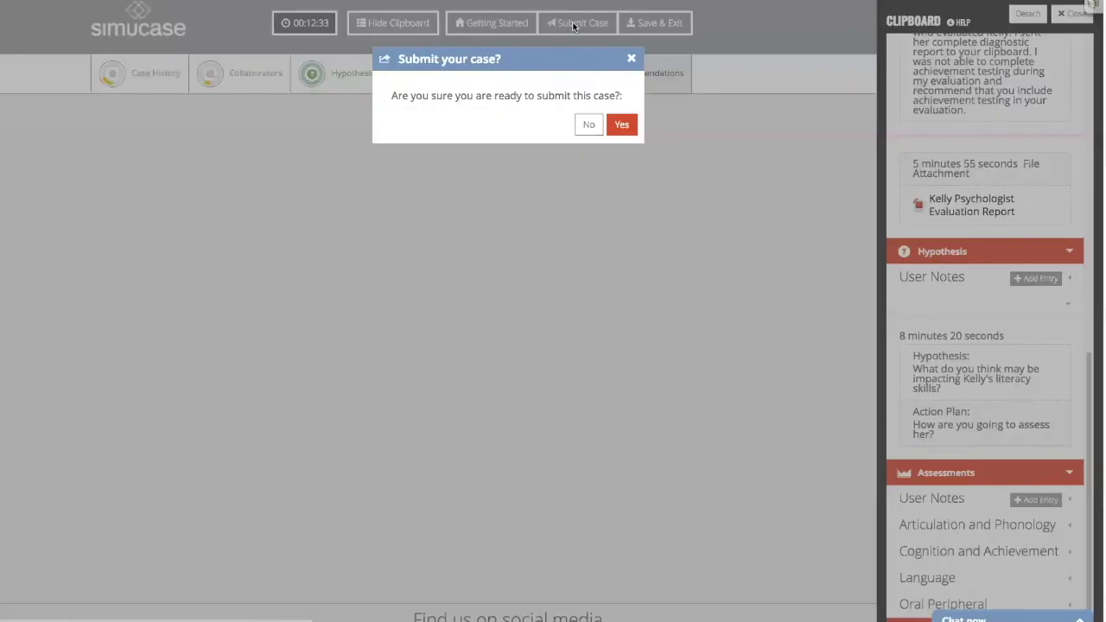
left_click(622, 123)
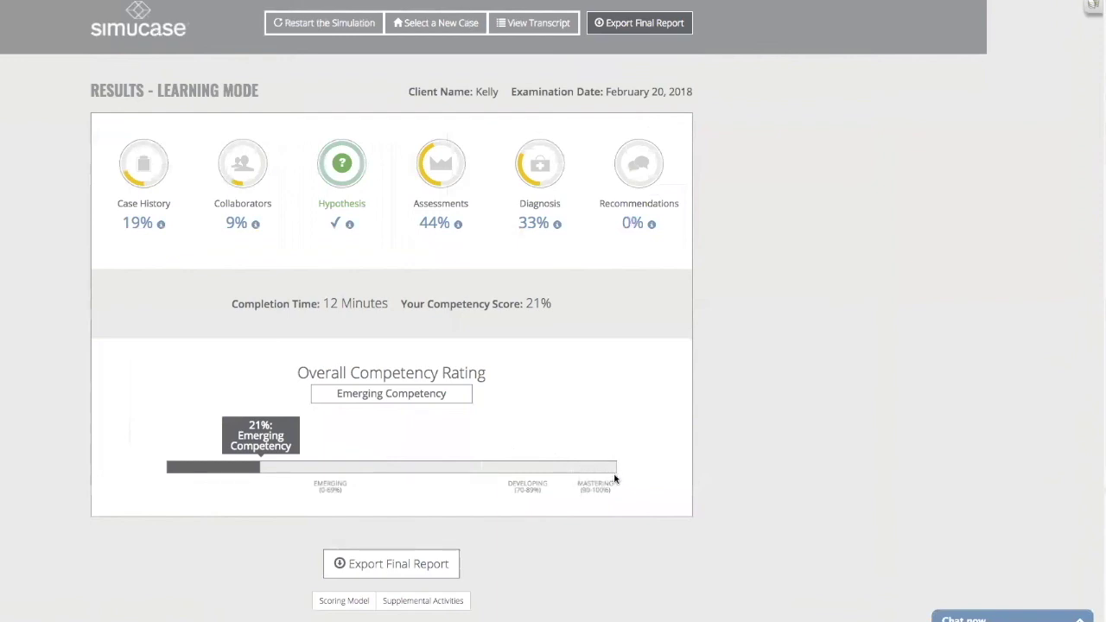
Export Kelly's final Assessment Results PDF and review its five pages, returning to page 1
left_click(635, 23)
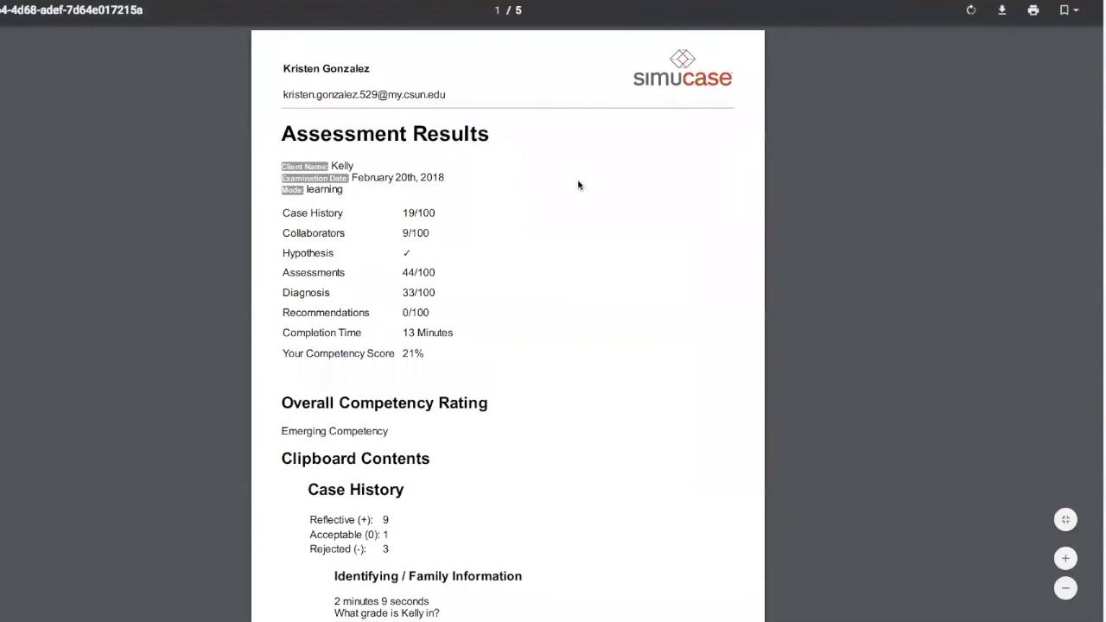
scroll(579, 184, "down", 2)
scroll(580, 186, "down", 4)
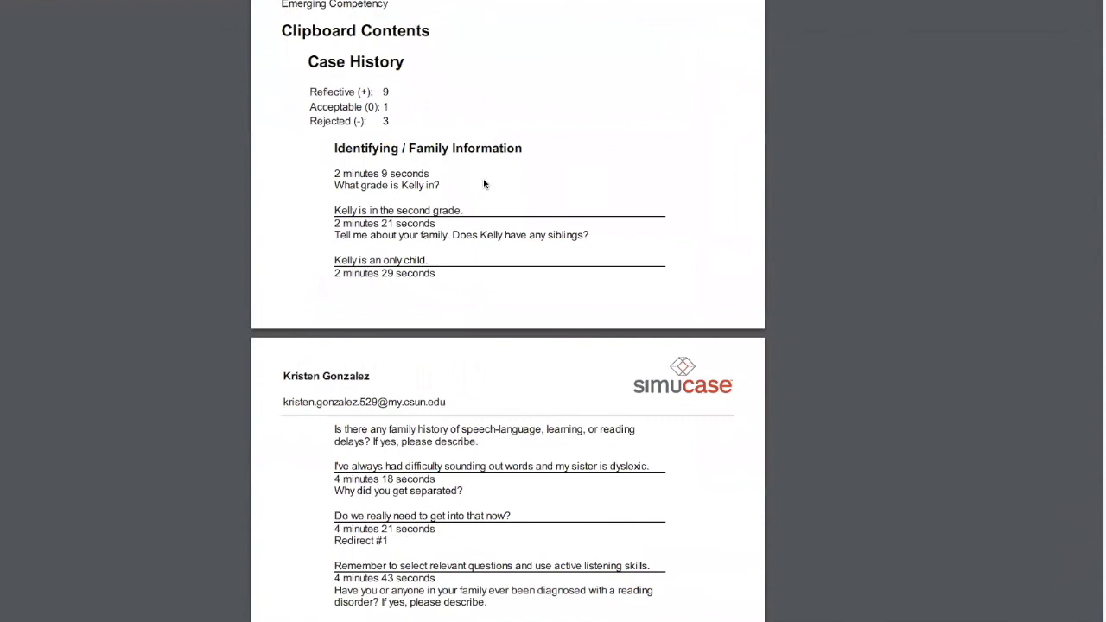
scroll(482, 186, "down", 3)
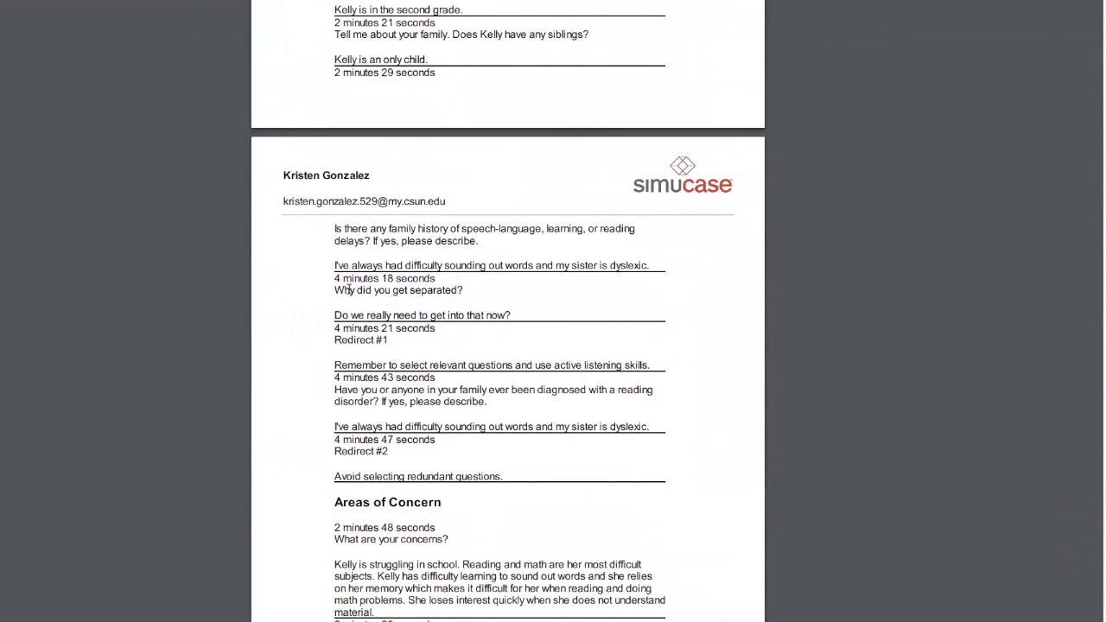
scroll(393, 296, "up", 10)
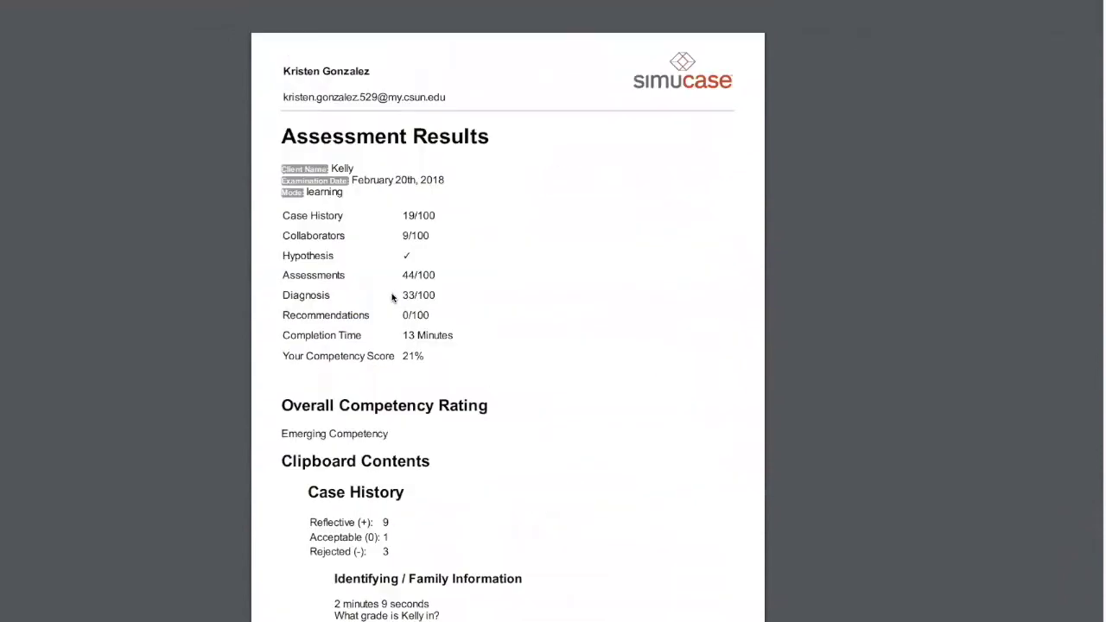